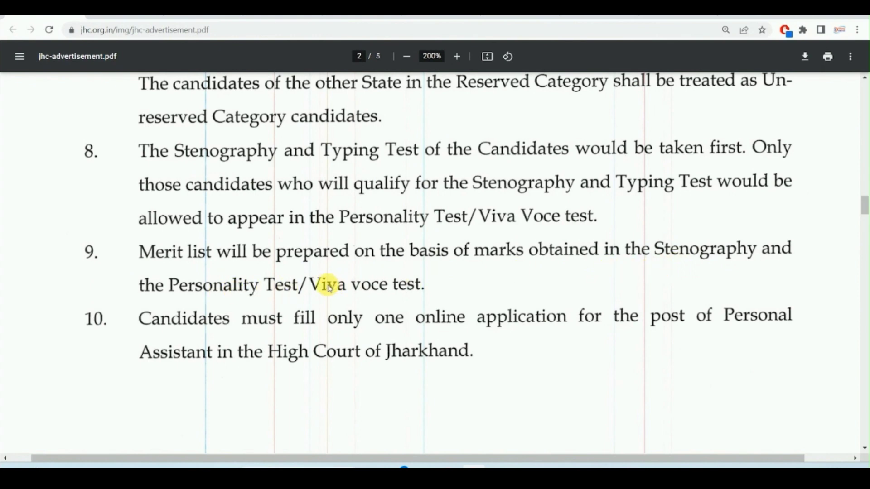
Step: Read the final points of the recruitment advertisement and the important instructions for filling up online applications
scroll(329, 288, "down", 1)
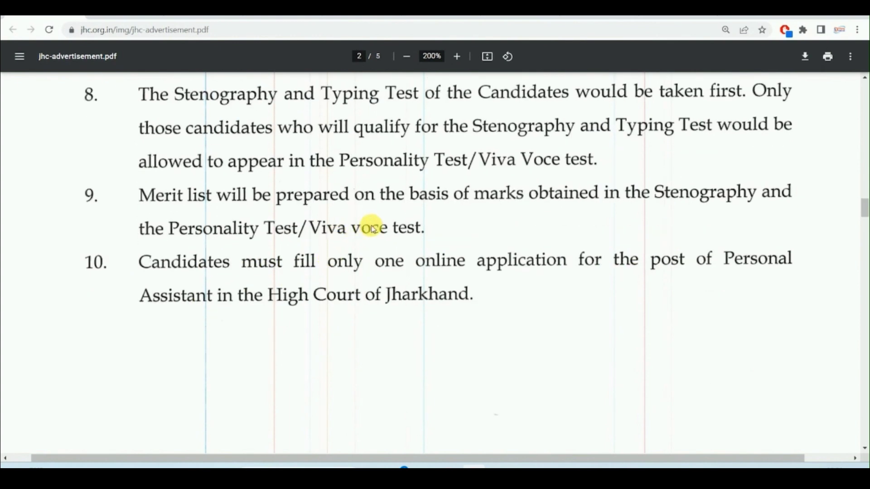
scroll(373, 229, "down", 2)
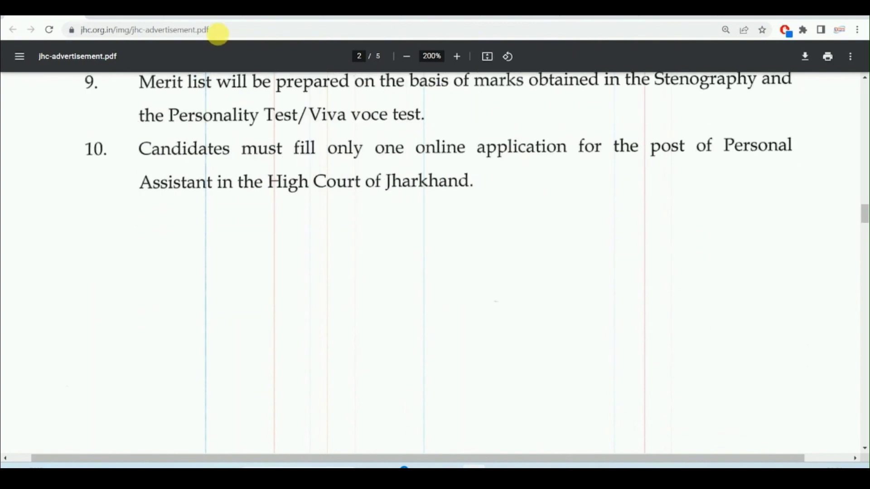
left_click(150, 17)
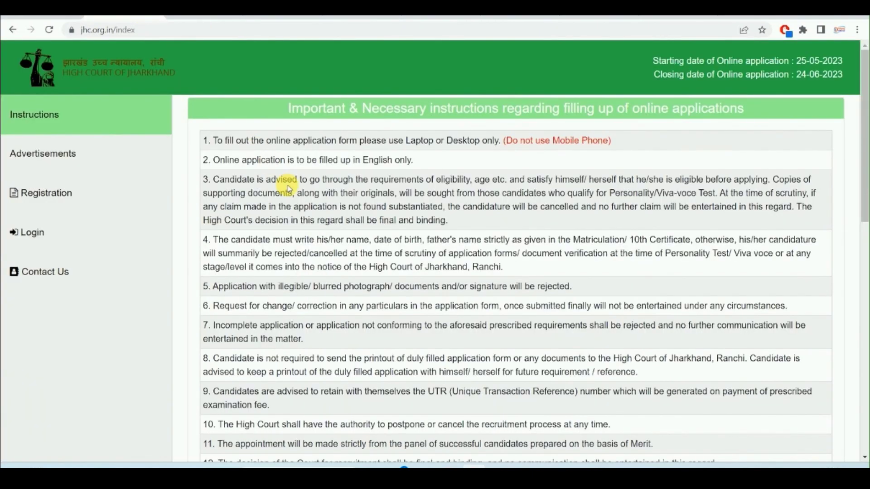
scroll(289, 188, "down", 8)
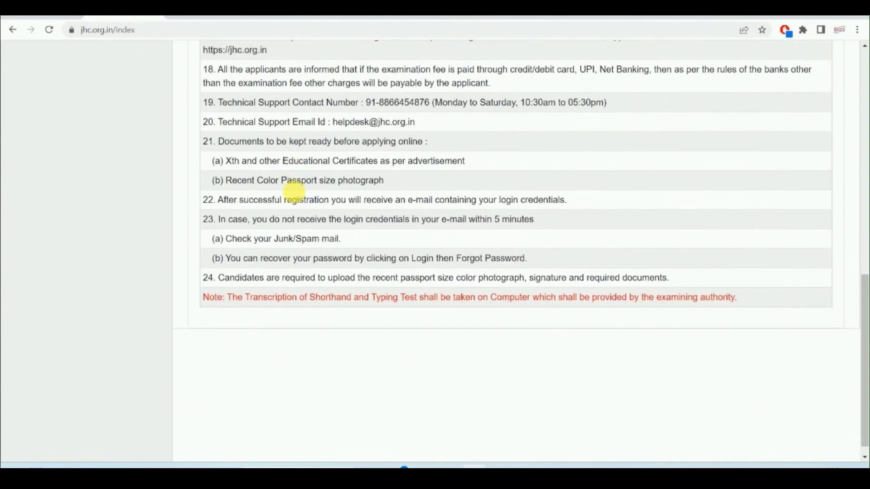
scroll(295, 195, "up", 5)
scroll(294, 194, "up", 3)
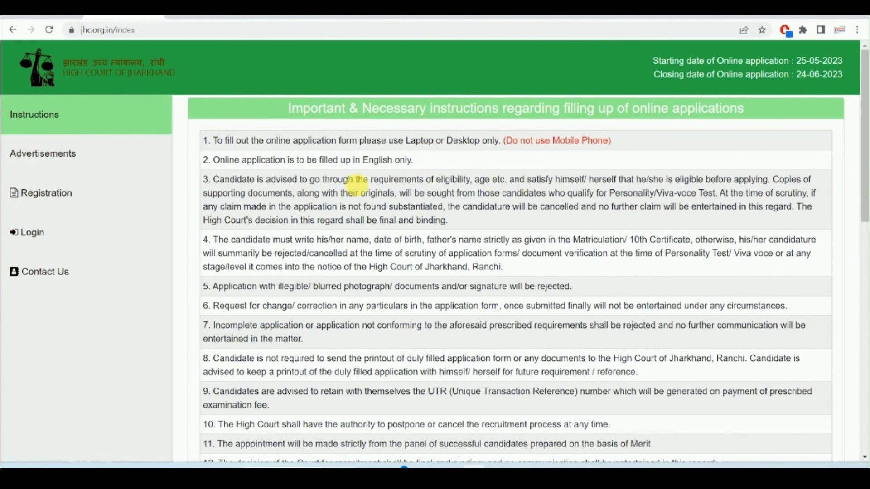
Step: Start a new registration by entering the captcha and accepting that the advertisement and instructions were read
left_click(48, 157)
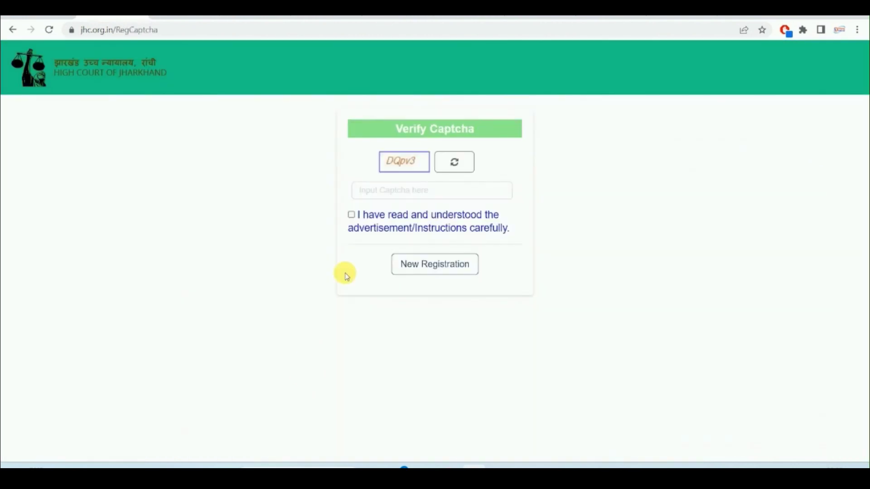
left_click(388, 194)
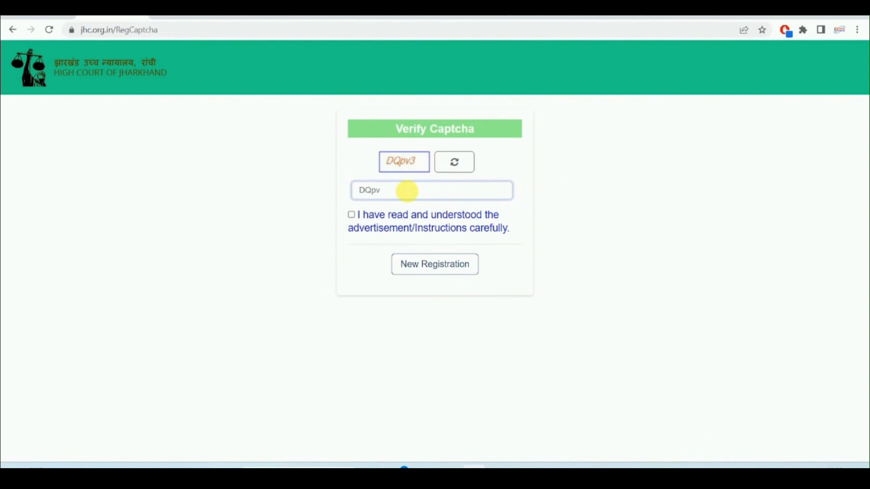
left_click(352, 215)
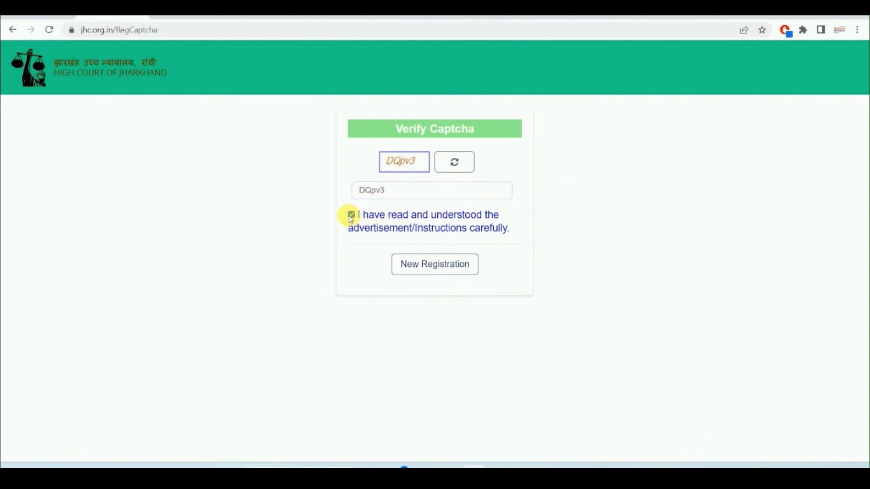
left_click(436, 277)
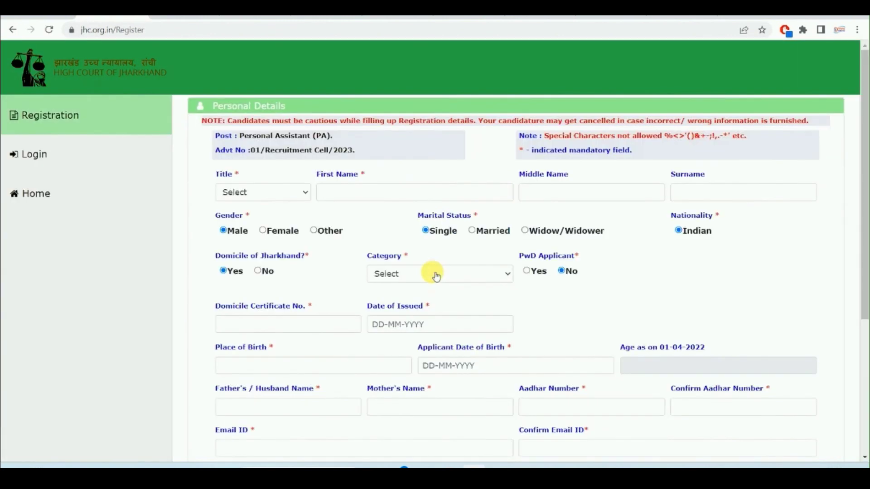
Step: Set the applicant's title to MR. and enter the first name and surname, leaving the middle name blank
left_click(243, 191)
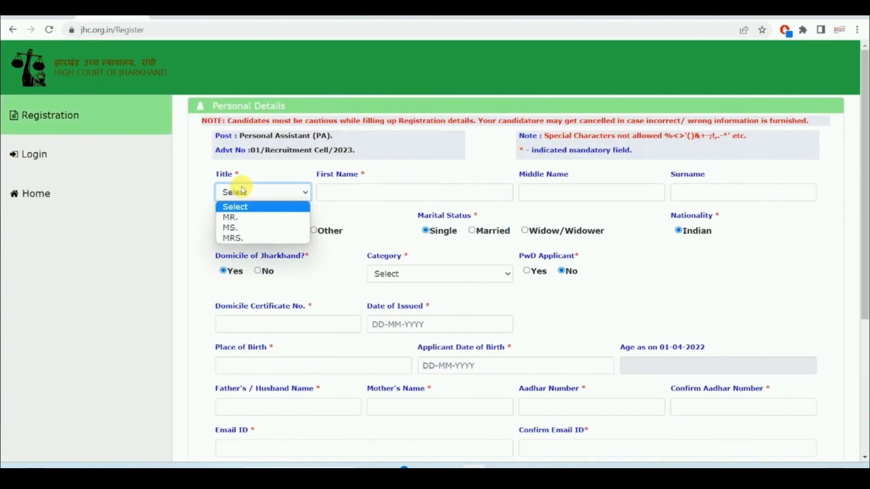
left_click(242, 217)
left_click(335, 196)
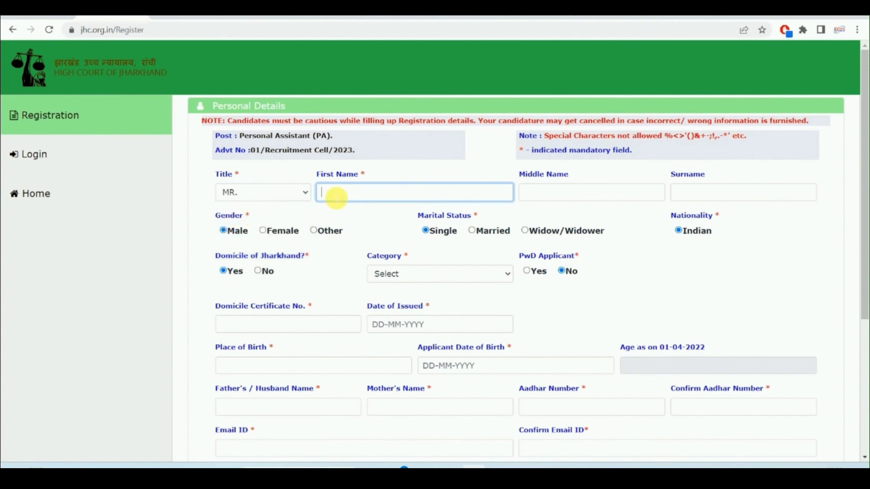
left_click(575, 194)
left_click(718, 192)
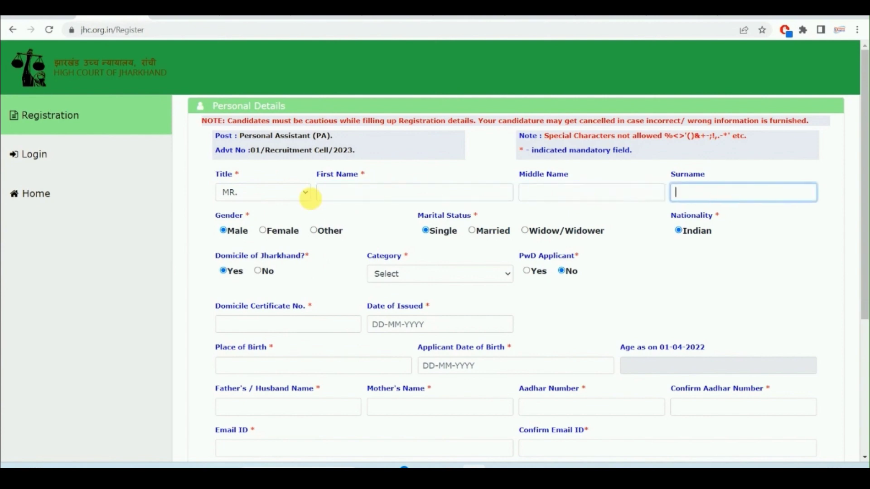
left_click(350, 195)
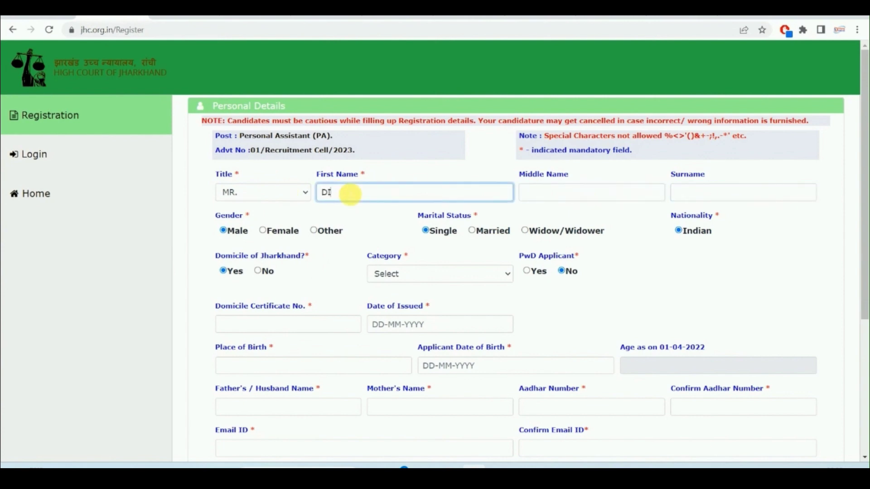
key("Tab")
key("Tab")
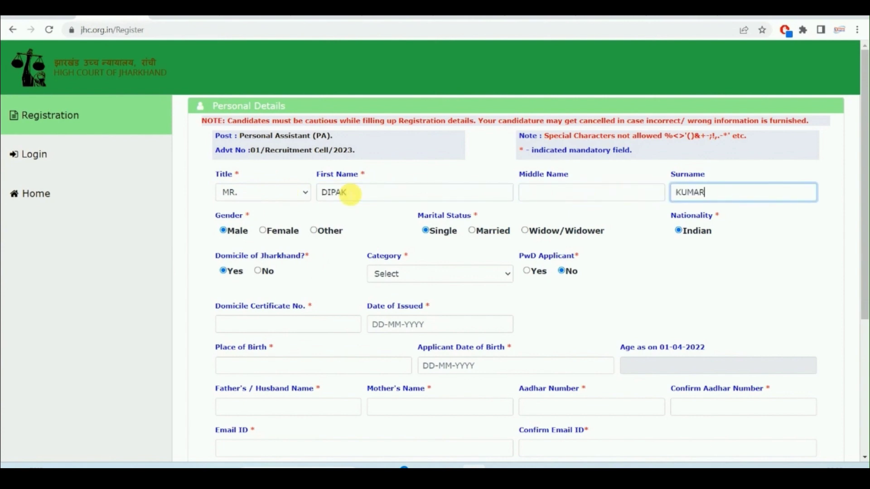
left_click(552, 193)
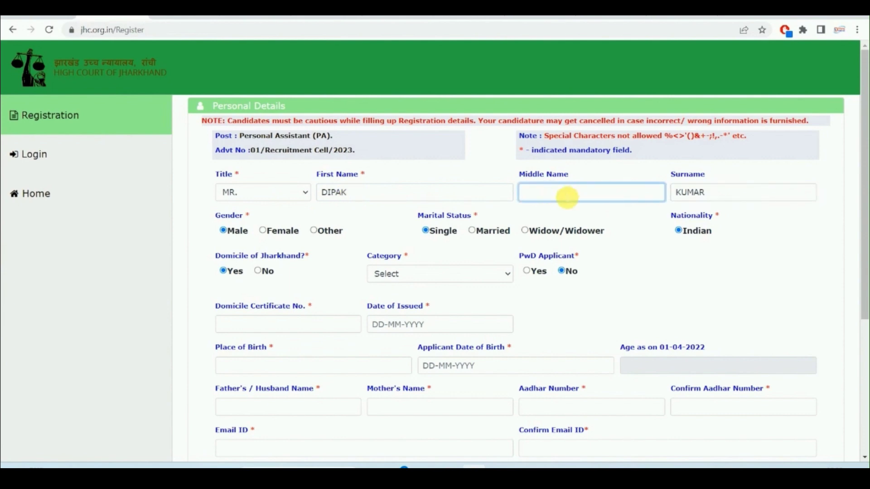
left_click(464, 229)
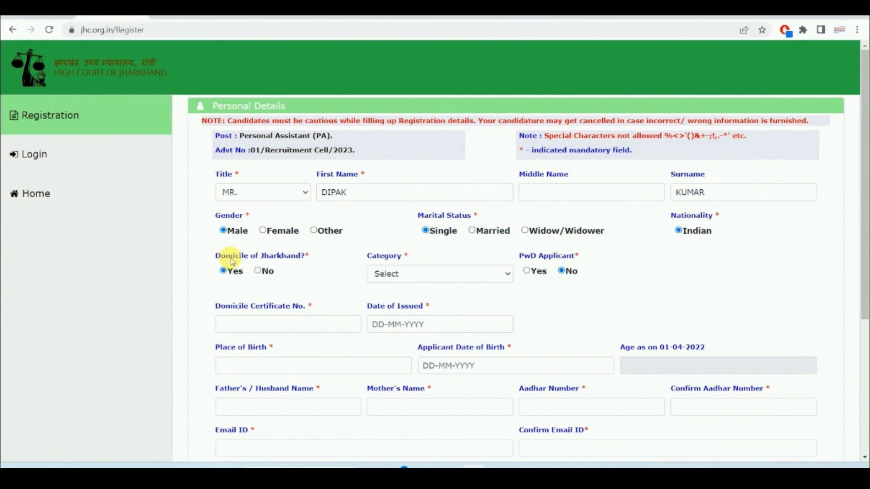
Step: Try answering No to Domicile of Jharkhand with UR as the category
left_click(258, 271)
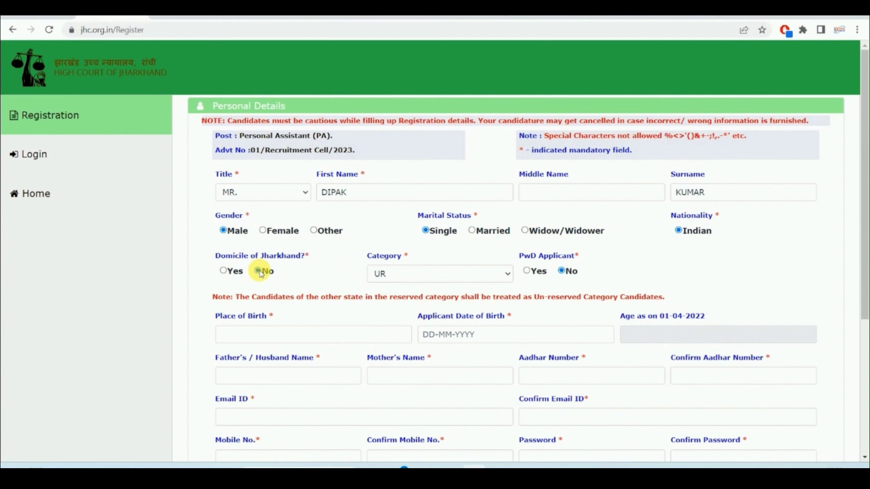
left_click(372, 273)
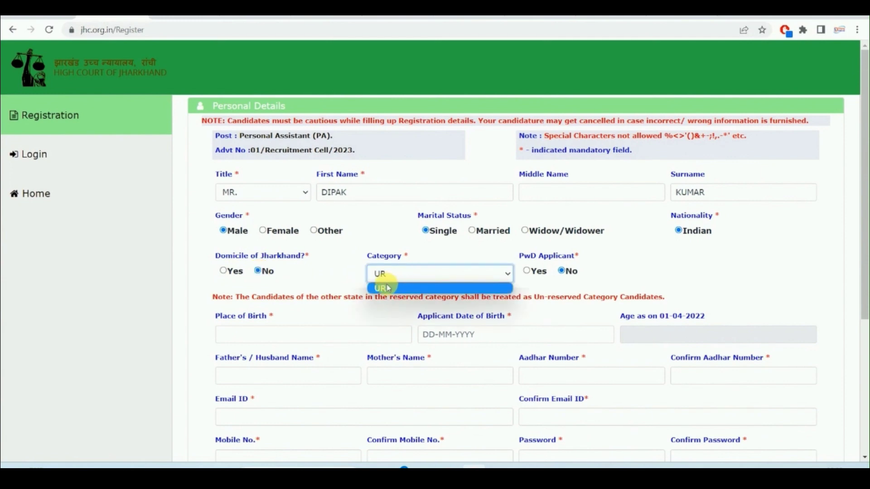
left_click(389, 288)
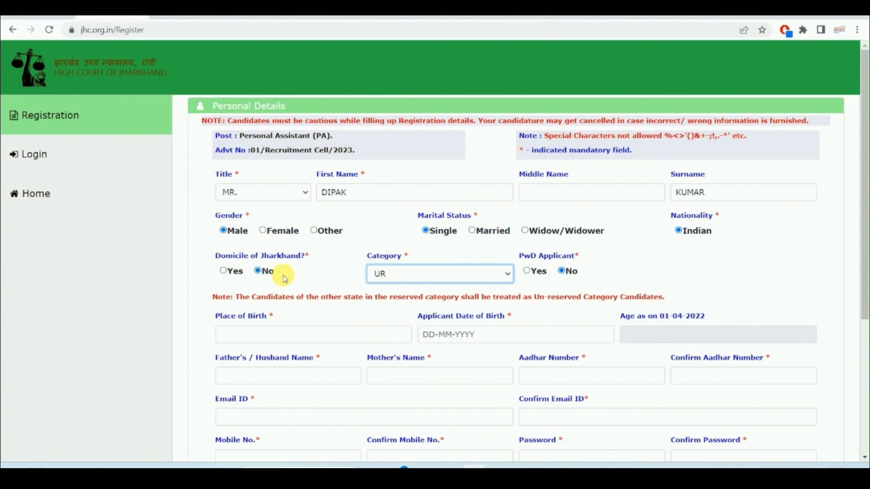
Step: Answer Yes to Domicile of Jharkhand and choose BC-II as the category
left_click(224, 271)
left_click(422, 273)
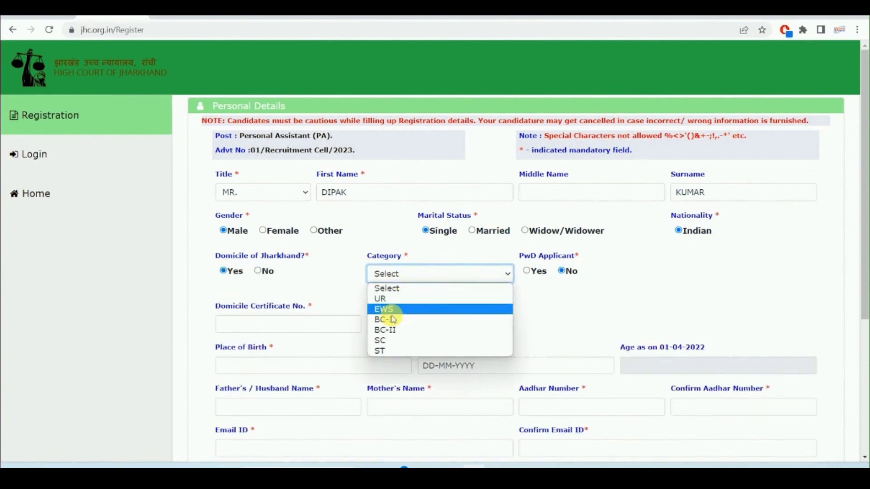
left_click(388, 330)
left_click(398, 275)
left_click(389, 309)
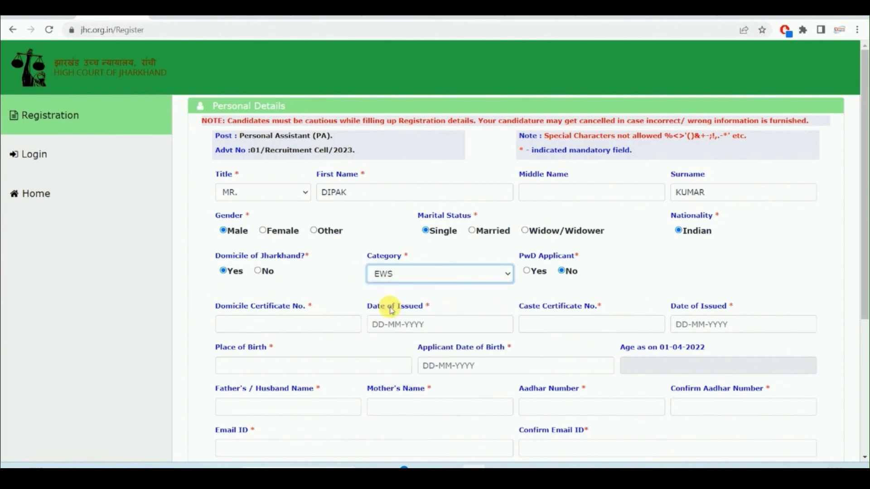
left_click(383, 273)
left_click(393, 330)
Step: Review the number and issue date fields for the domicile and caste certificates
scroll(392, 330, "down", 3)
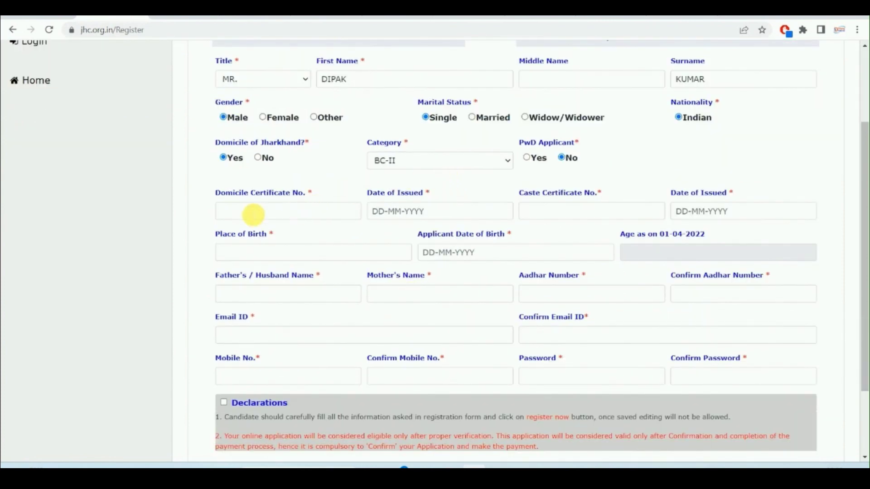
left_click(252, 215)
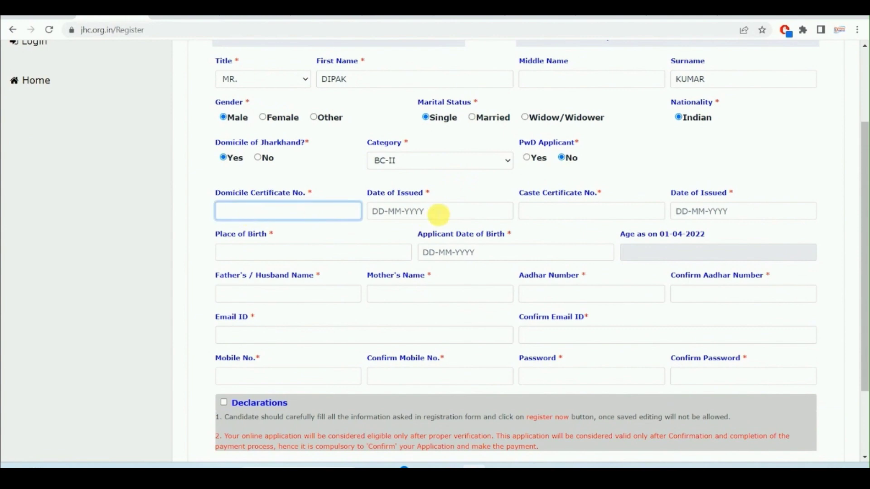
left_click(546, 213)
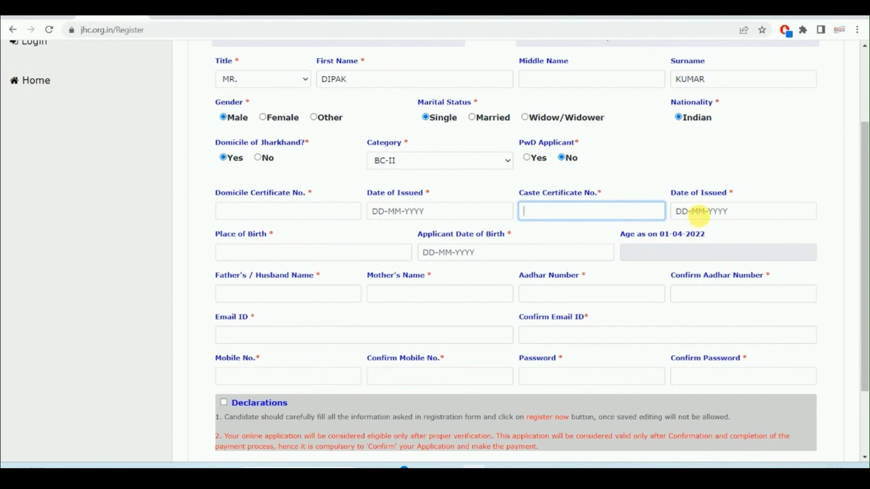
Step: Try answering Yes to PwD Applicant to view the PwD type and percentage fields, and return it to No
left_click(527, 158)
left_click(658, 161)
left_click(734, 161)
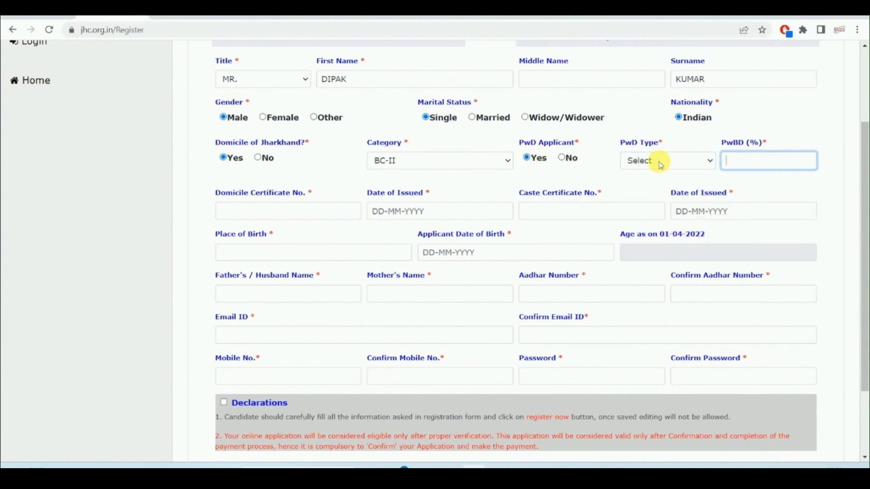
left_click(564, 160)
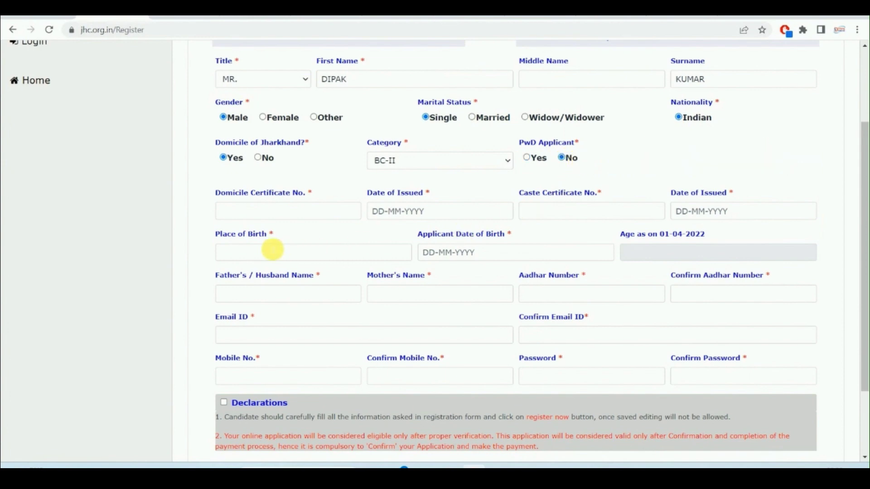
Step: Review the place of birth, date of birth and age reference fields in the personal details
scroll(389, 245, "down", 2)
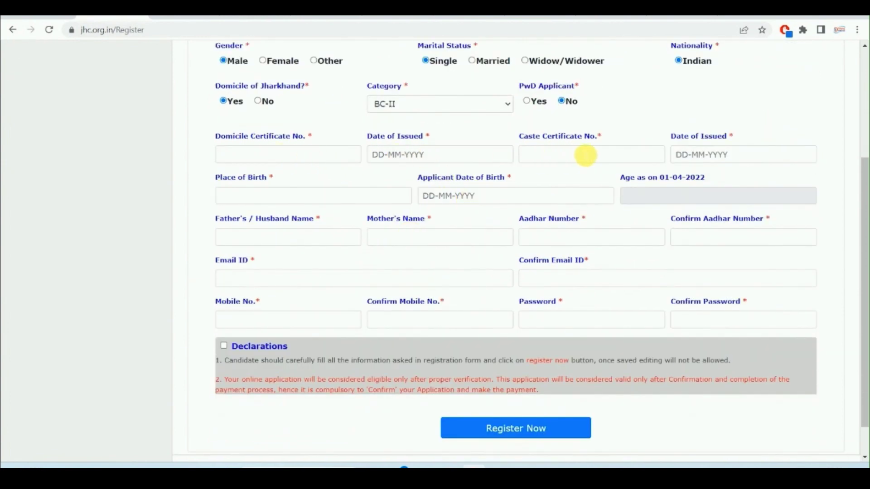
left_click(270, 204)
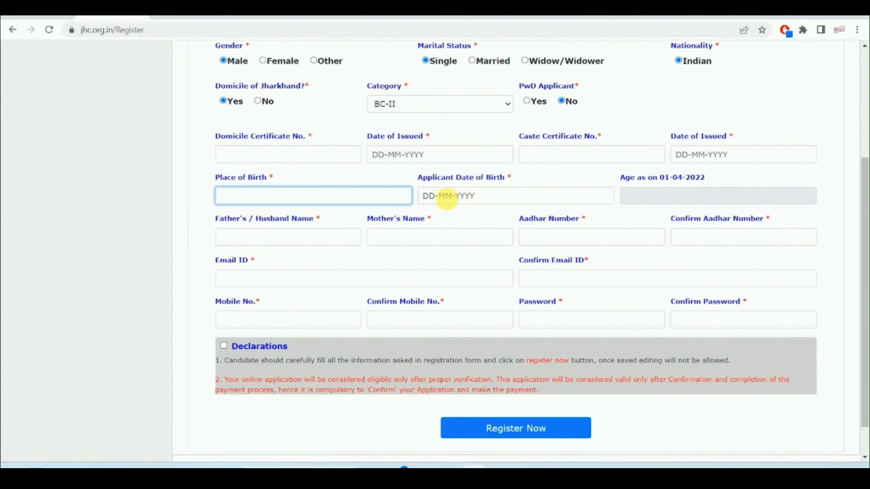
left_click(450, 197)
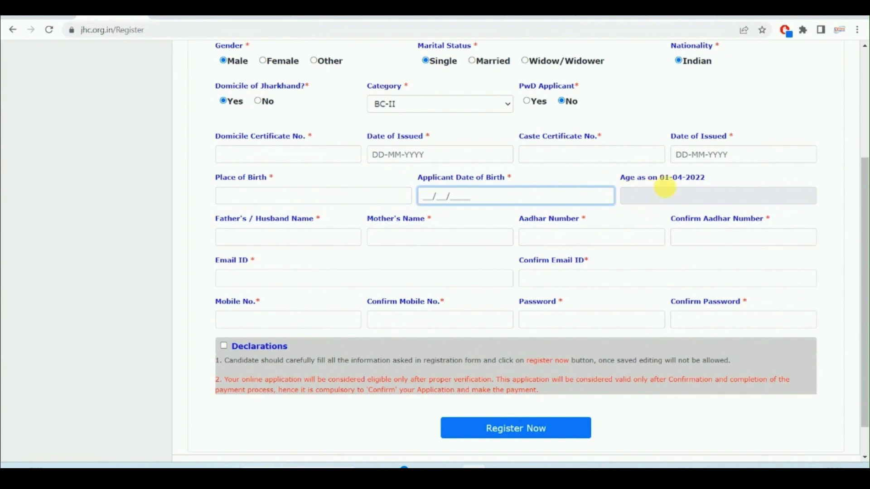
scroll(667, 191, "down", 1)
left_click_drag(642, 144, 693, 143)
Step: Go through the mandatory fields for parents' names, Aadhar number, email, mobile number and password with their confirmations
left_click(257, 208)
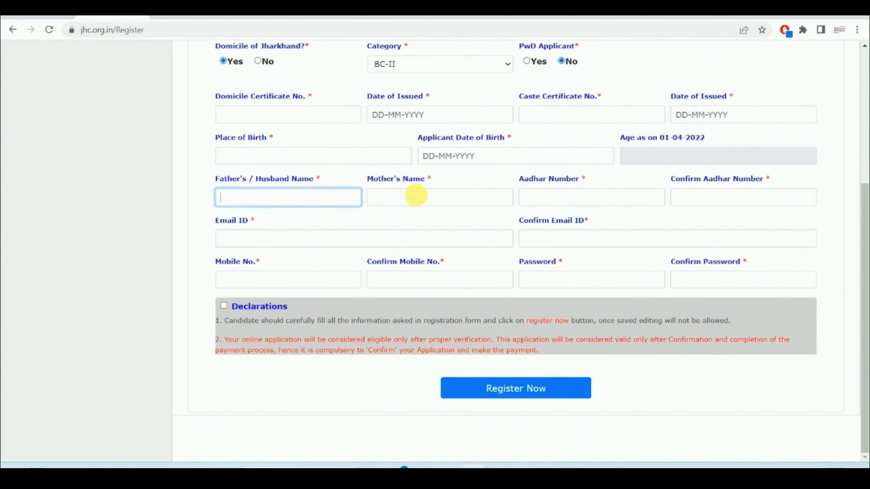
left_click(421, 199)
left_click(578, 202)
left_click(734, 198)
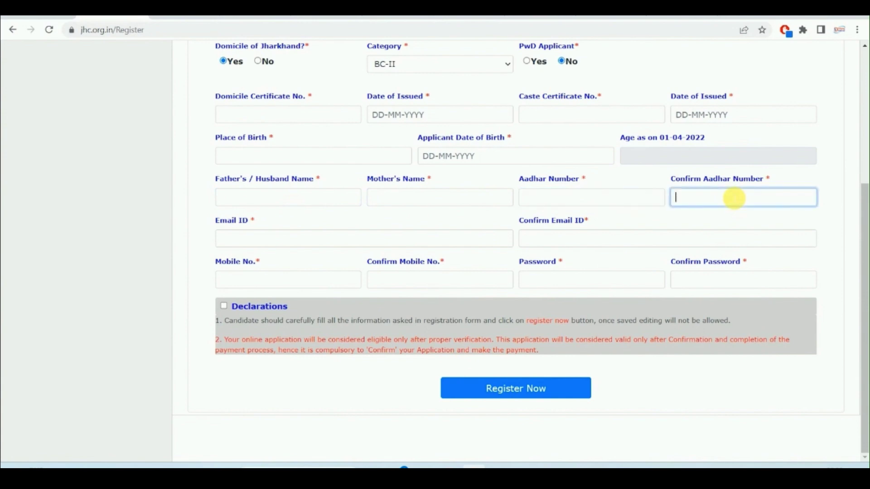
left_click(274, 243)
left_click(625, 241)
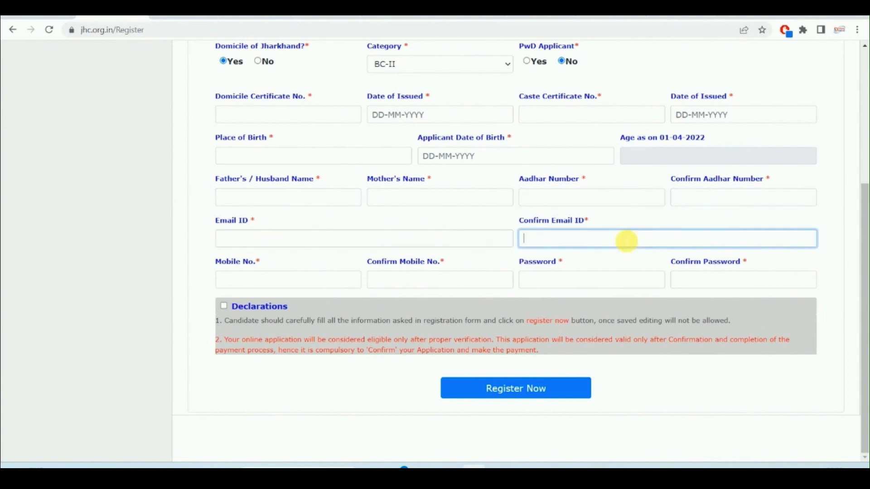
left_click(262, 281)
left_click(412, 283)
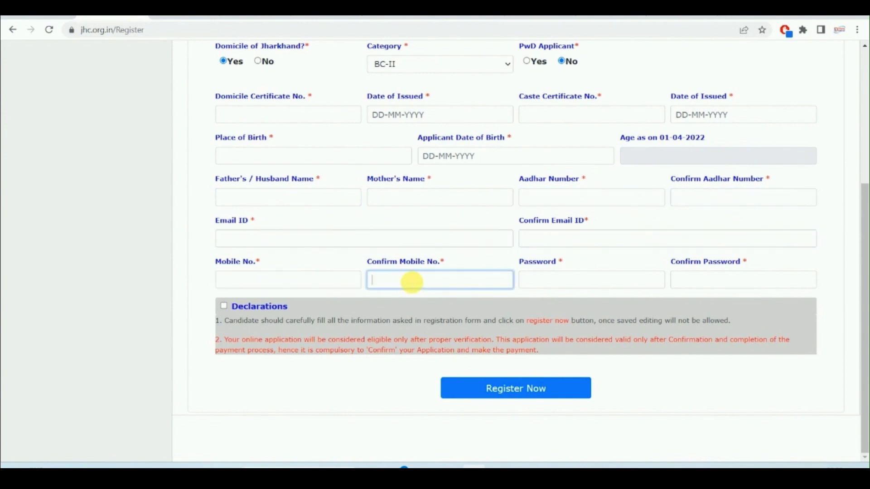
left_click(553, 281)
left_click(685, 282)
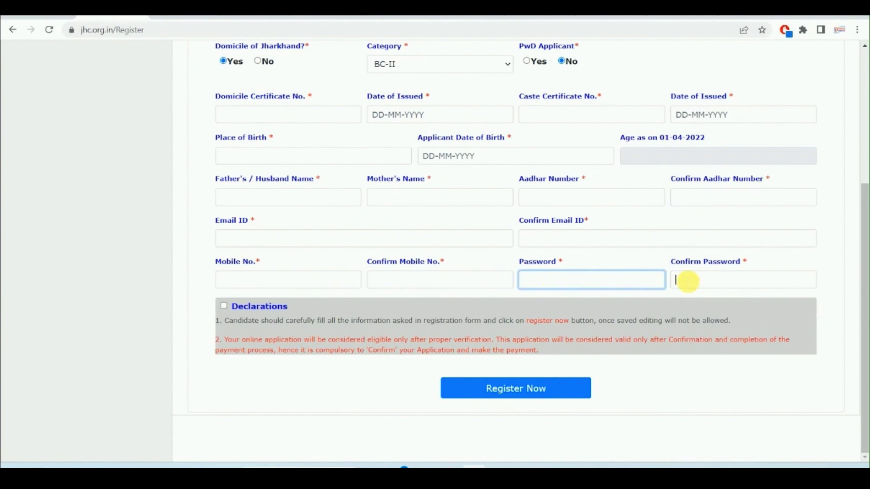
Step: Accept the declarations and submit the registration form
left_click(225, 307)
left_click(517, 395)
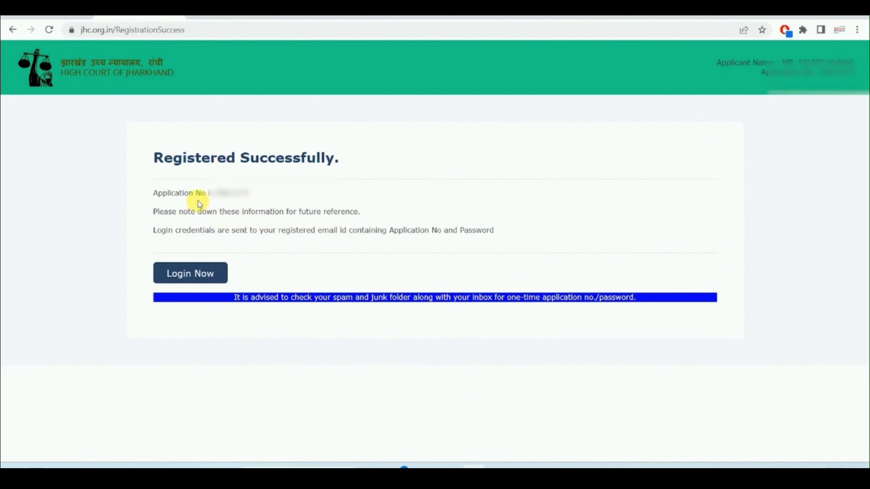
Step: Review the registration confirmation for the application number, the emailed login credentials and the spam folder advice
left_click_drag(208, 193, 301, 212)
left_click(247, 195)
left_click(301, 212)
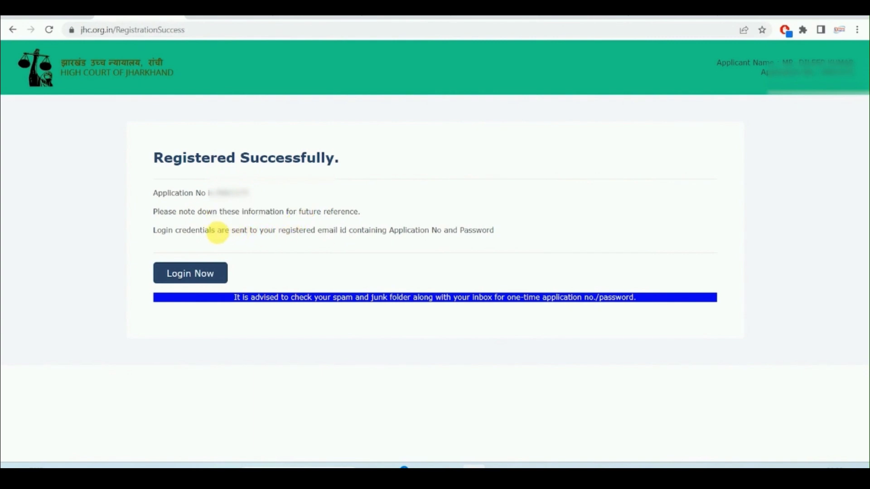
left_click_drag(209, 231, 355, 230)
left_click(359, 233)
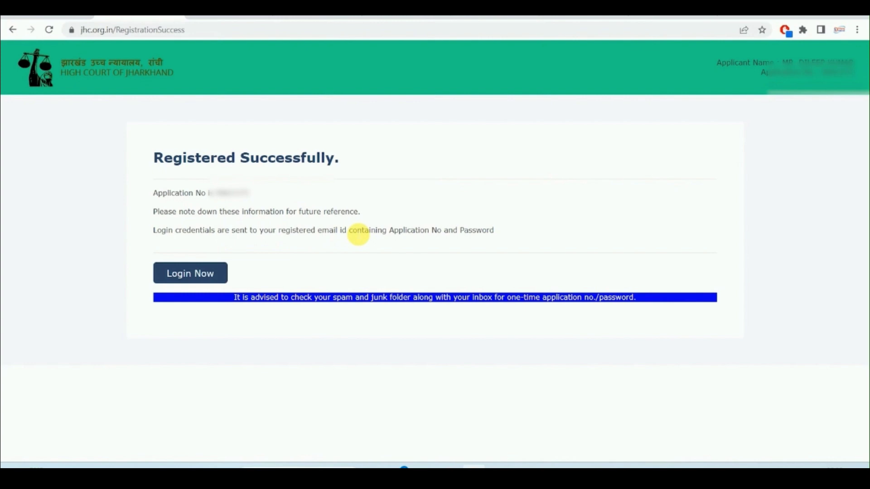
left_click_drag(333, 298, 452, 300)
left_click(454, 299)
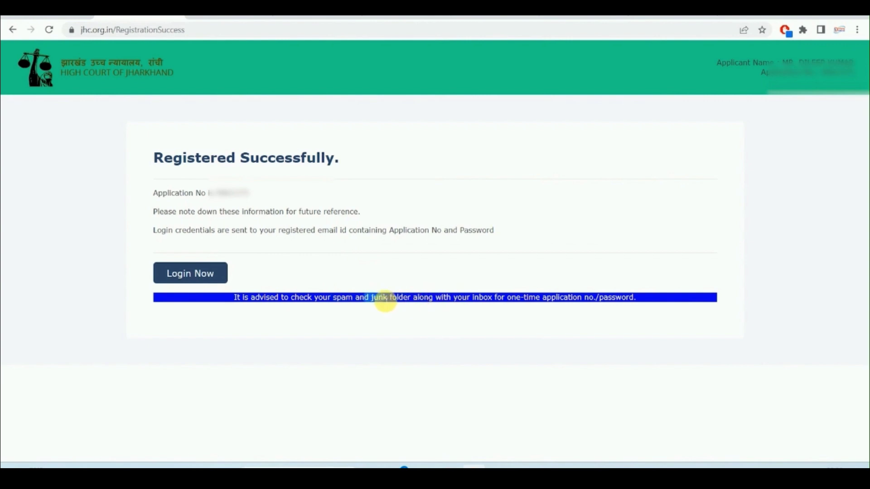
left_click_drag(335, 299, 515, 300)
left_click(515, 301)
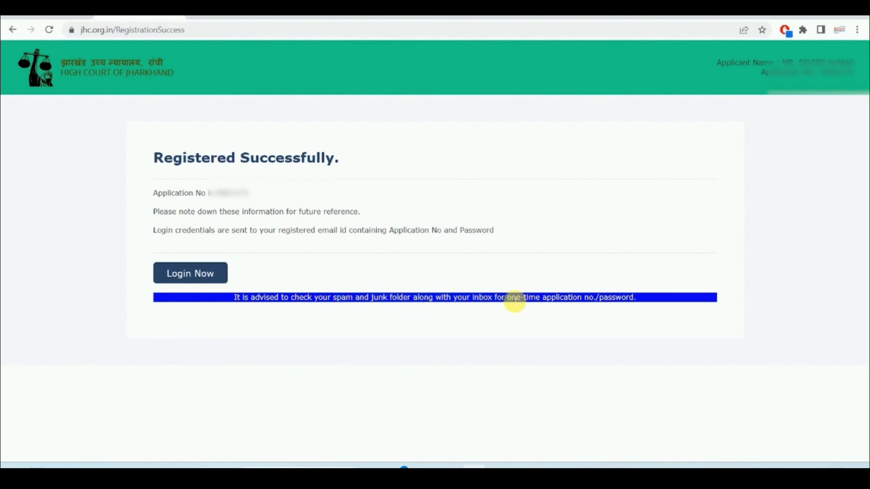
Step: Open the applicant login and sign in with the application number, password and captcha
left_click(204, 282)
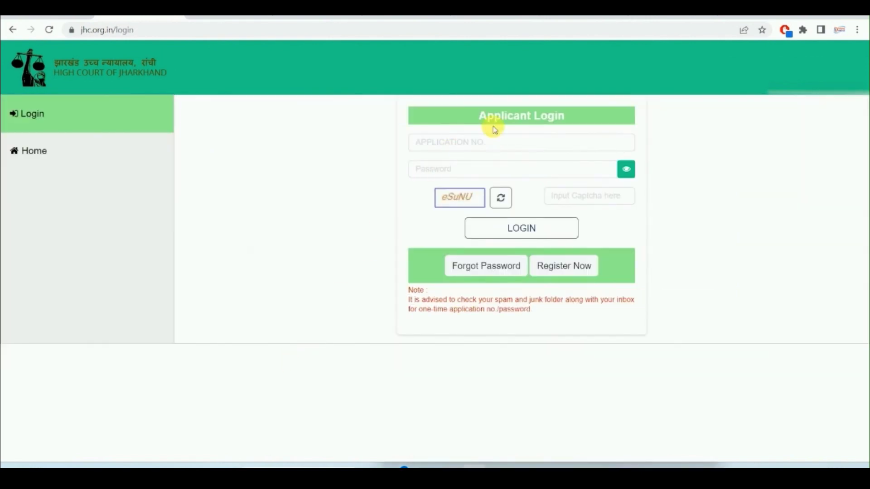
left_click(447, 145)
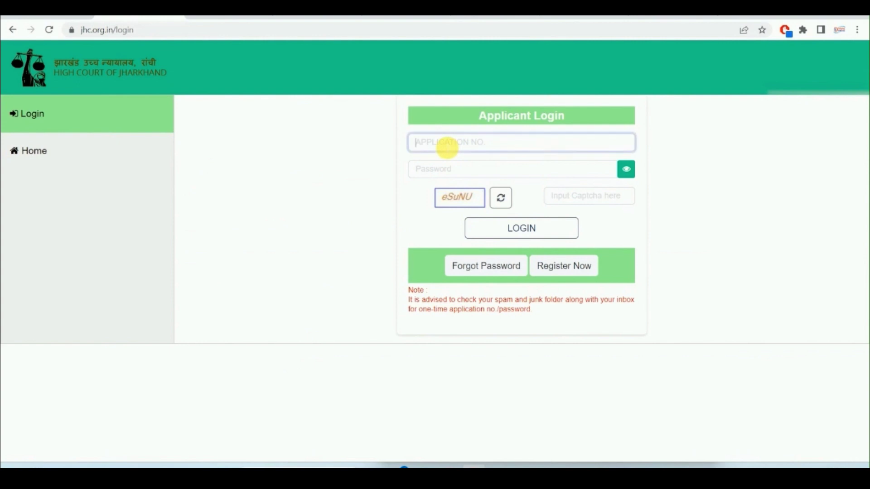
left_click(442, 172)
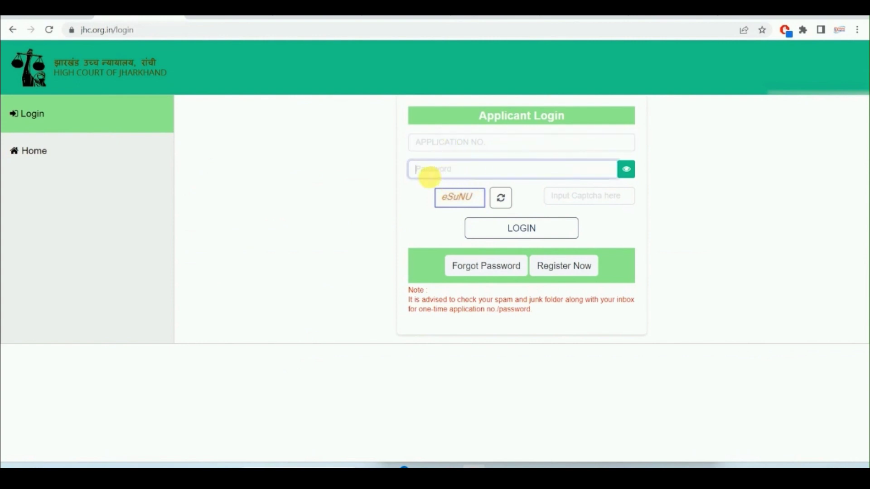
left_click(515, 231)
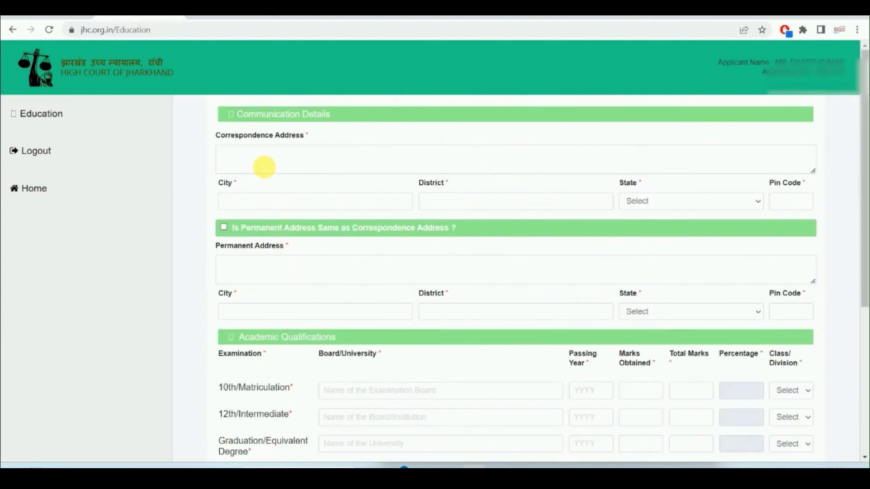
Step: Start the correspondence address, enter RANCHI as its city and choose JHARKHAND as its state
left_click(264, 166)
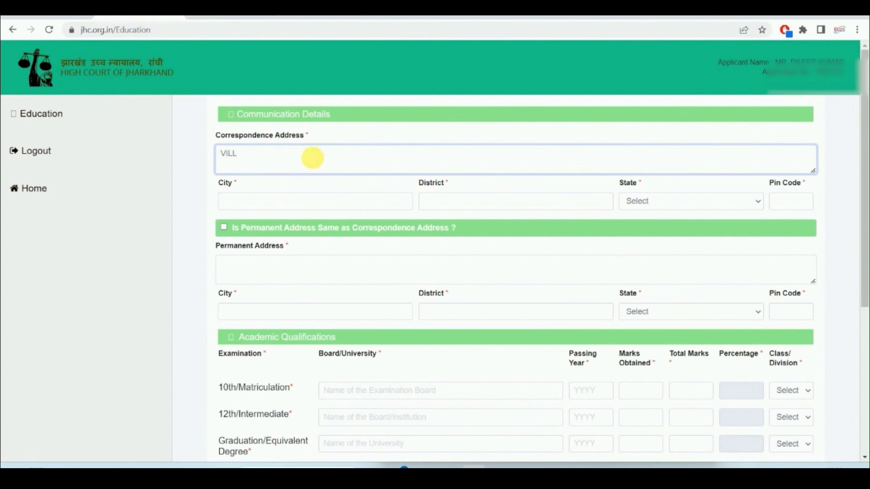
left_click(272, 203)
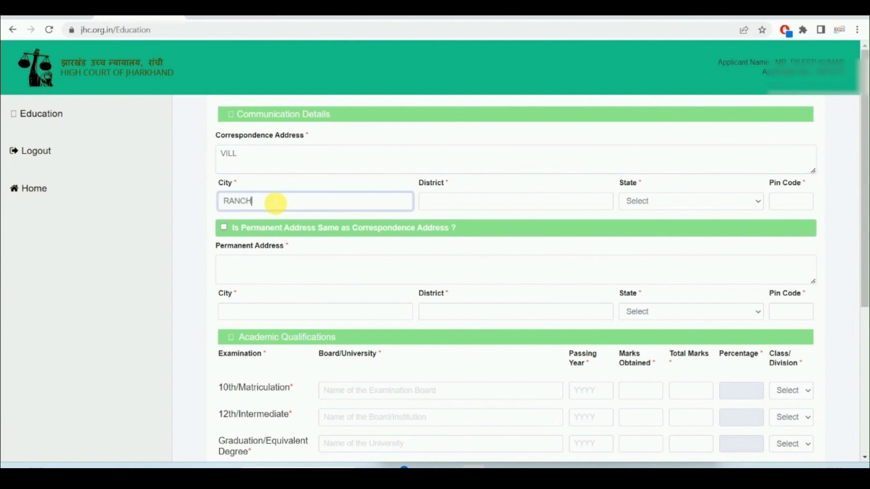
type("RANCHI")
left_click(446, 201)
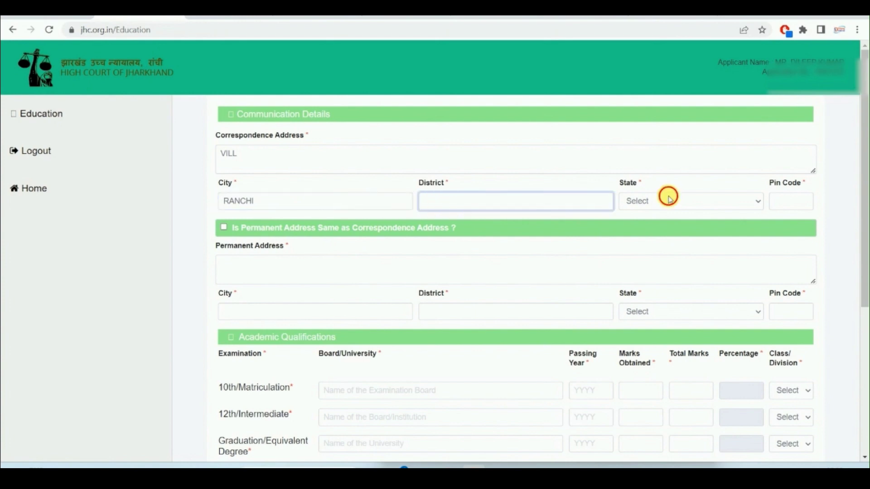
left_click(666, 199)
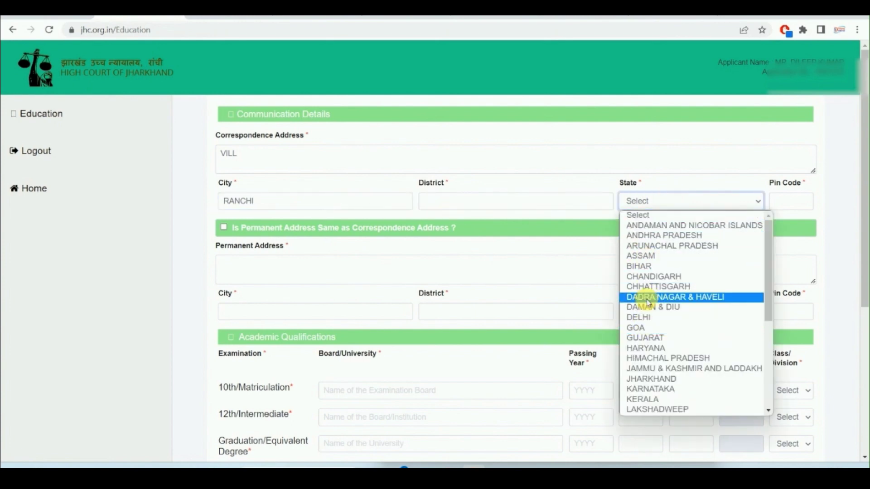
key("j")
key("j")
key("Return")
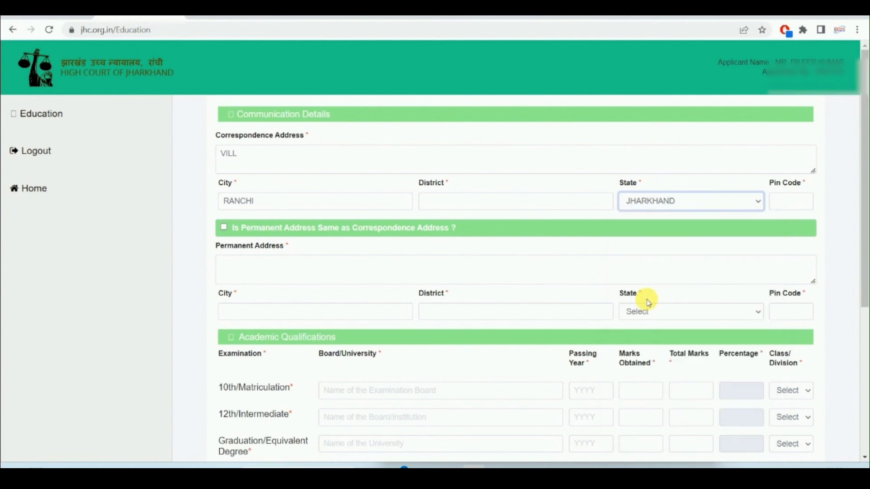
left_click(786, 206)
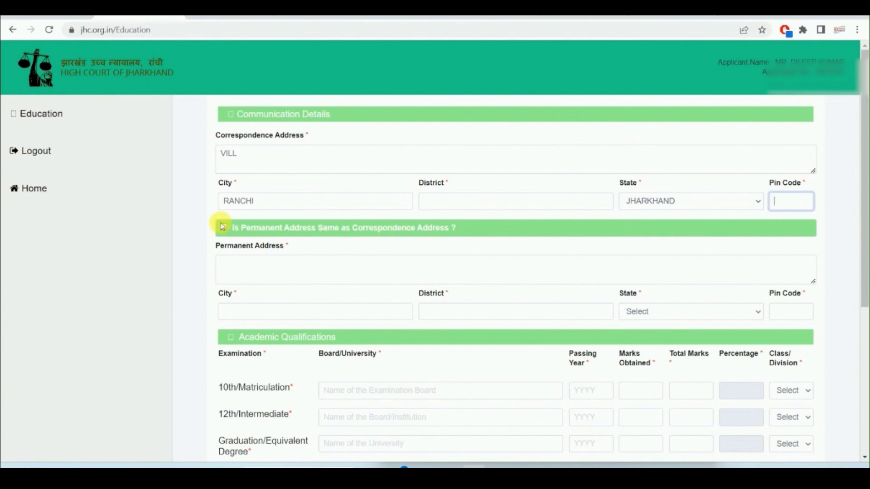
Step: Examine the academic qualifications section and the board, passing year and marks fields for 10th/Matriculation
scroll(256, 270, "down", 1)
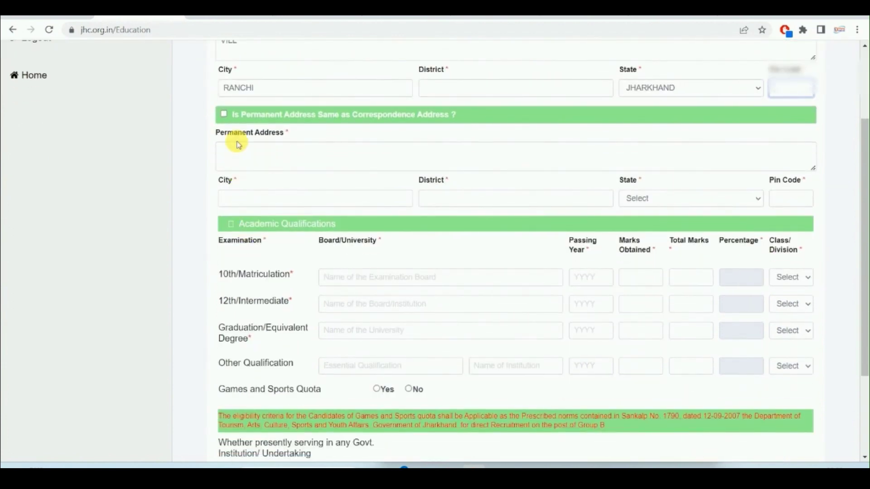
scroll(250, 169, "down", 3)
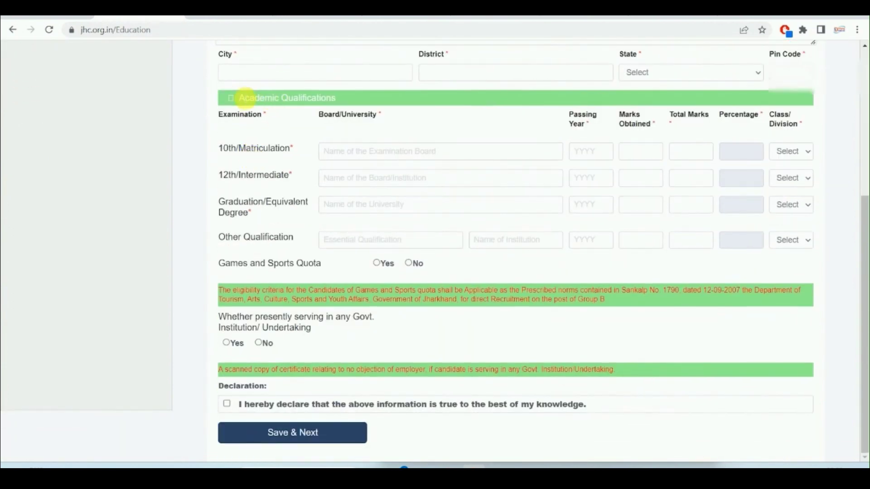
left_click_drag(237, 96, 325, 97)
left_click_drag(239, 148, 281, 149)
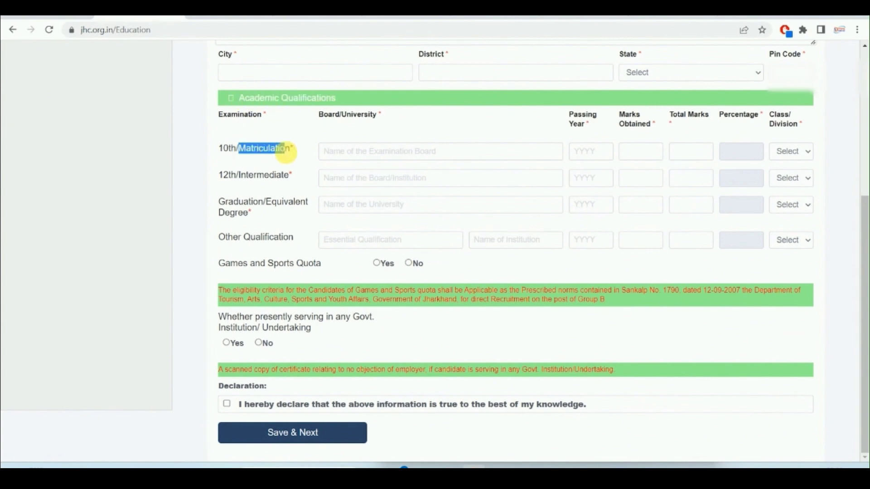
left_click(355, 151)
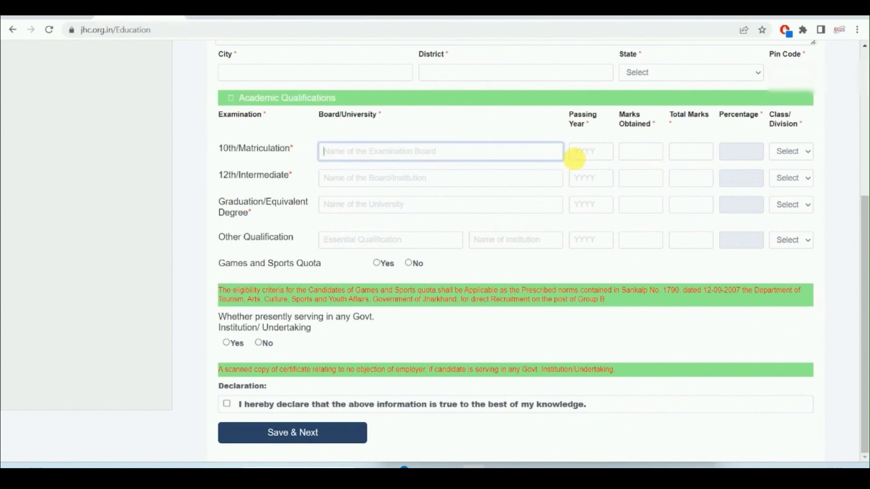
left_click(583, 153)
left_click(654, 161)
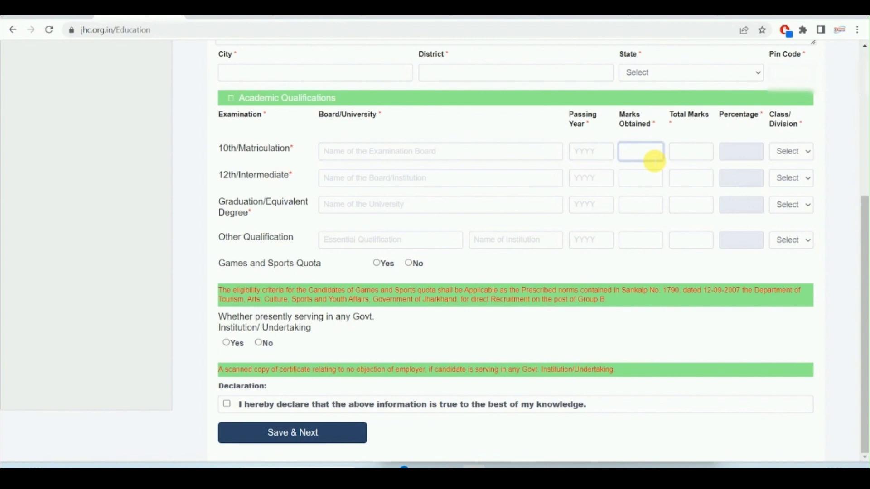
left_click(698, 156)
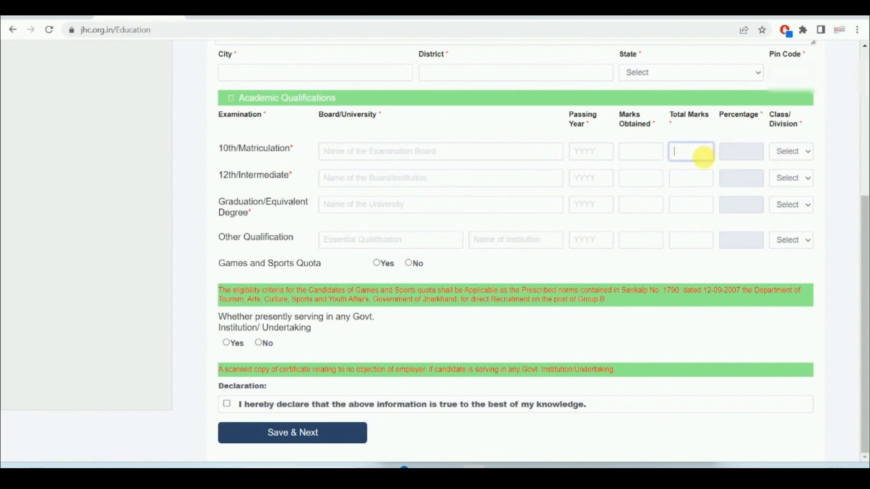
Step: Enter 350 marks obtained out of 500 total marks for 10th/Matriculation and set its division to First
left_click(635, 162)
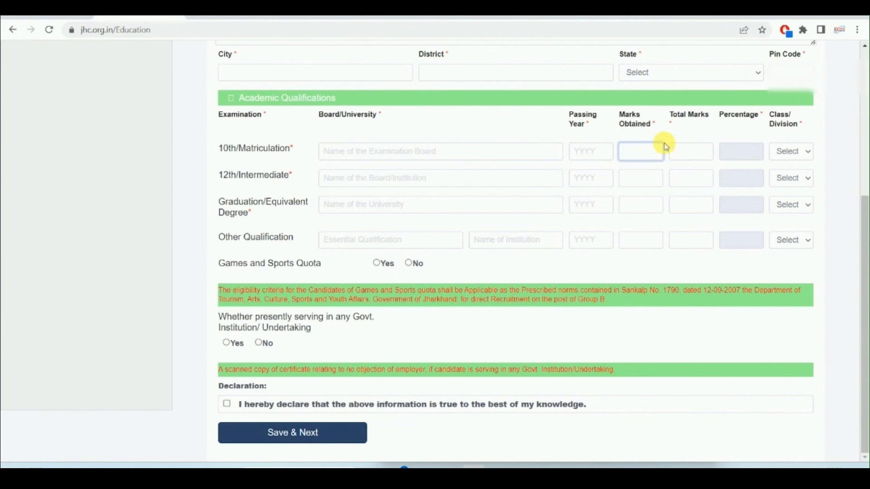
type("350")
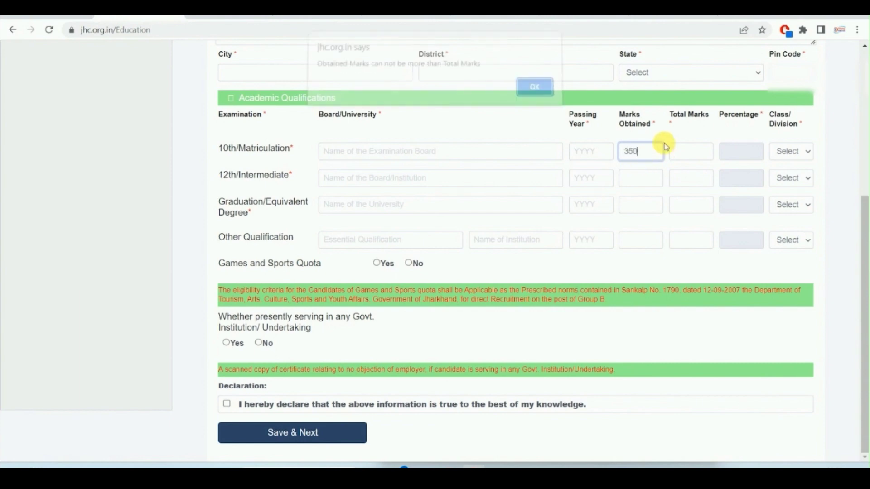
key("Return")
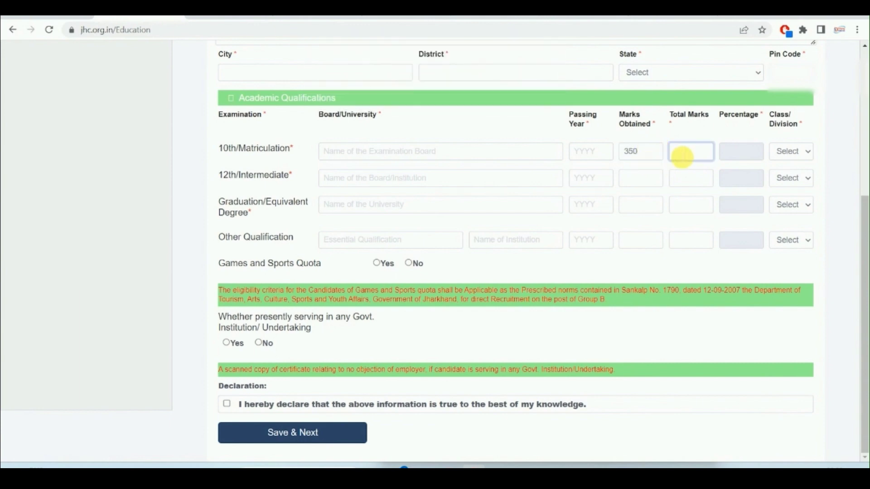
key("Tab")
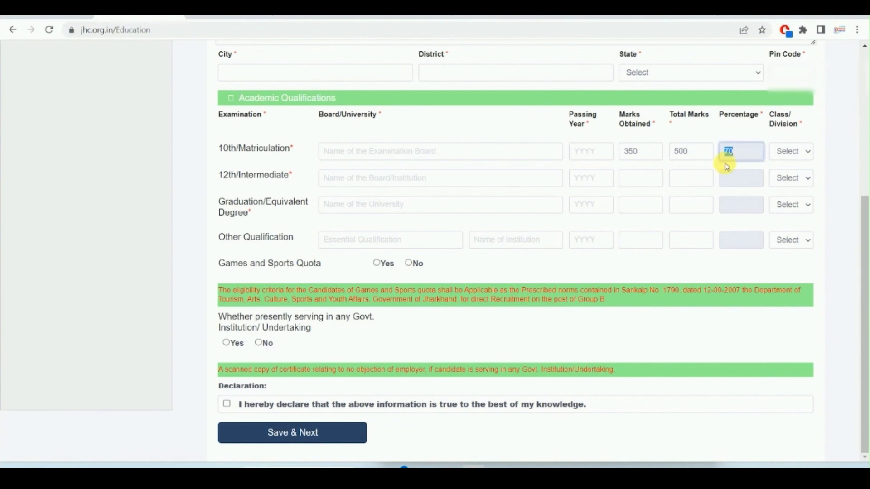
left_click(793, 152)
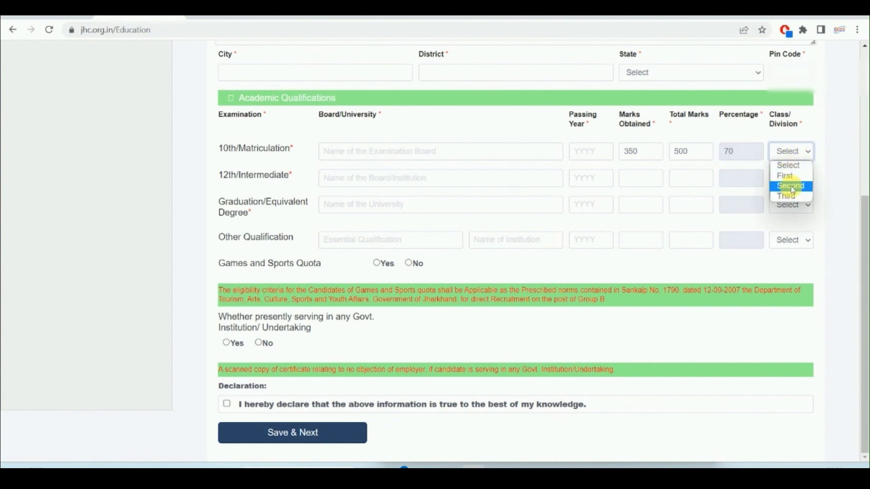
left_click(792, 177)
Step: Go through the board, university and institution fields for the 12th/Intermediate, Graduation and Other Qualification rows
left_click(355, 183)
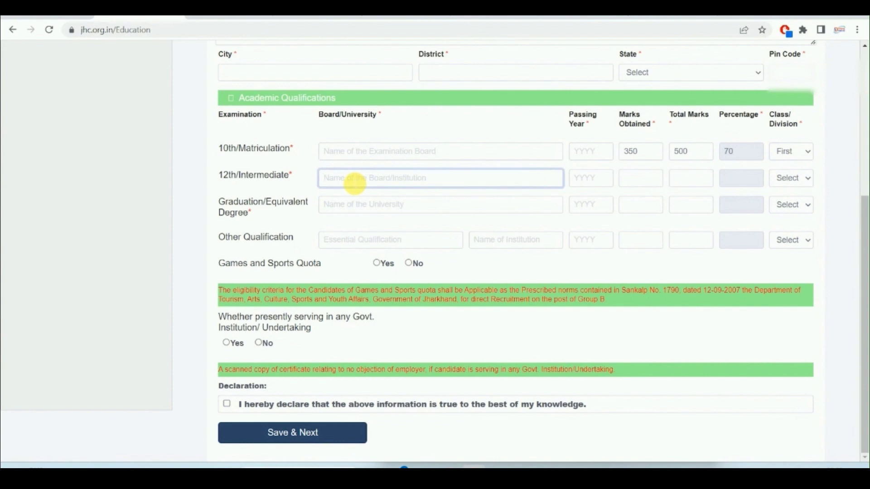
left_click(361, 211)
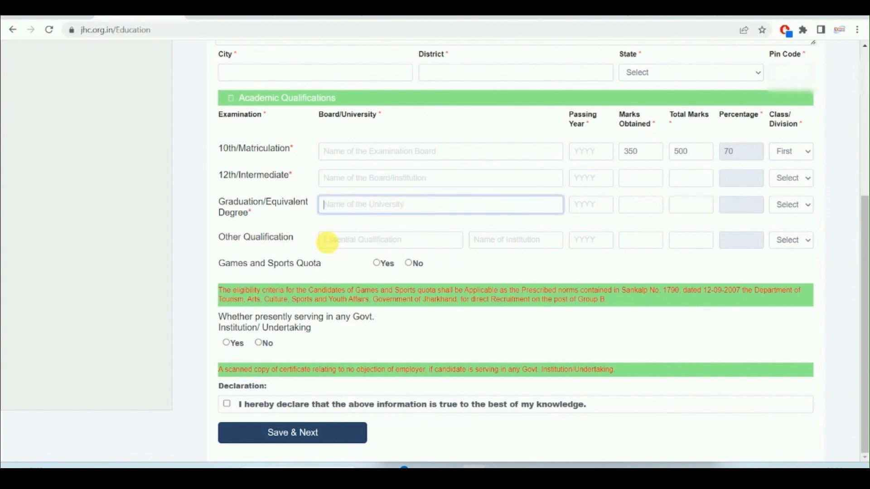
left_click(352, 244)
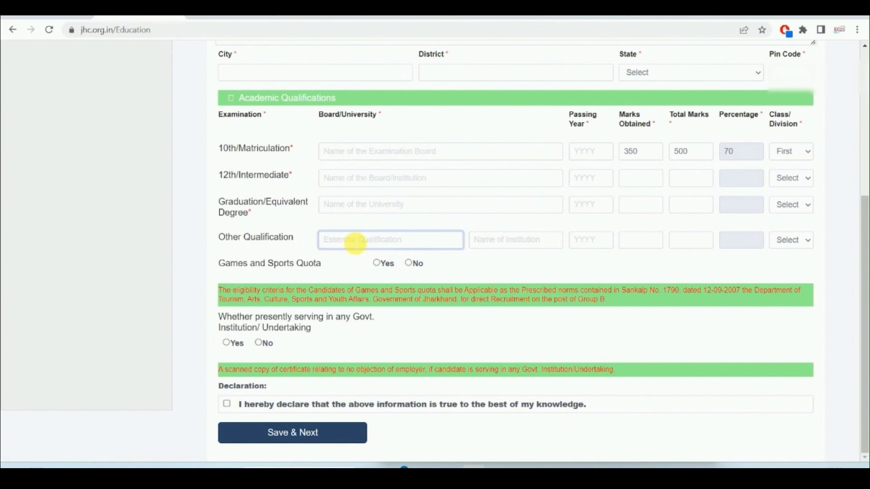
left_click(502, 241)
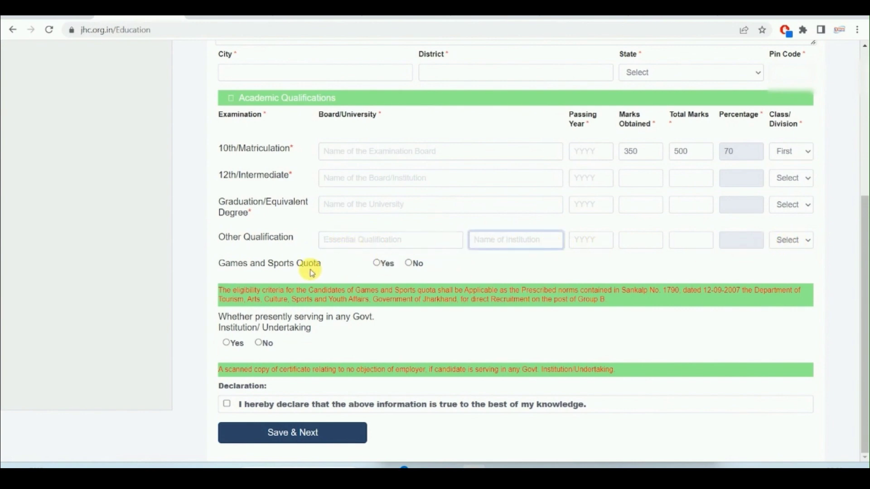
Step: Try Yes for Games and Sports Quota and for presently serving in a Govt. institution, and set both to No
left_click(378, 265)
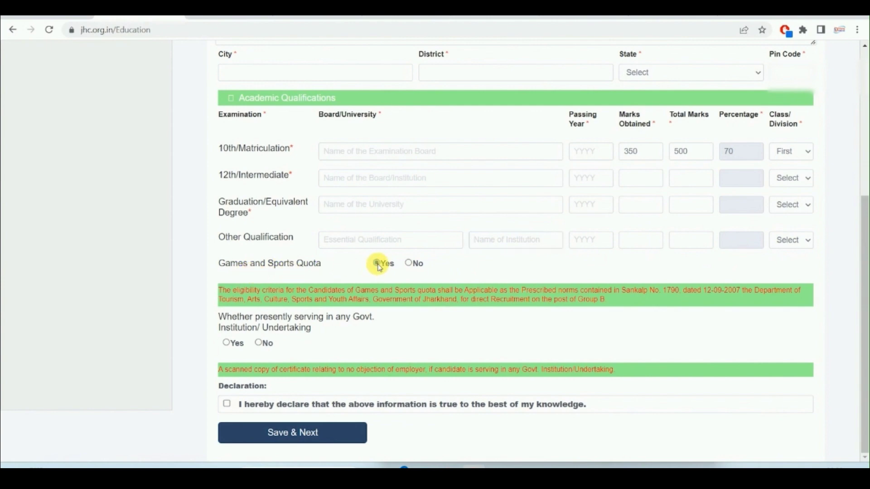
left_click(408, 264)
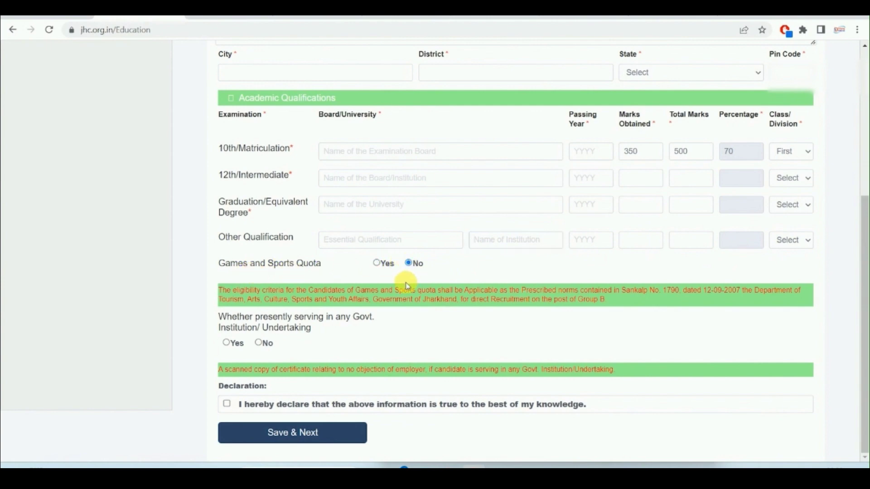
left_click_drag(284, 318, 336, 321)
left_click(294, 330)
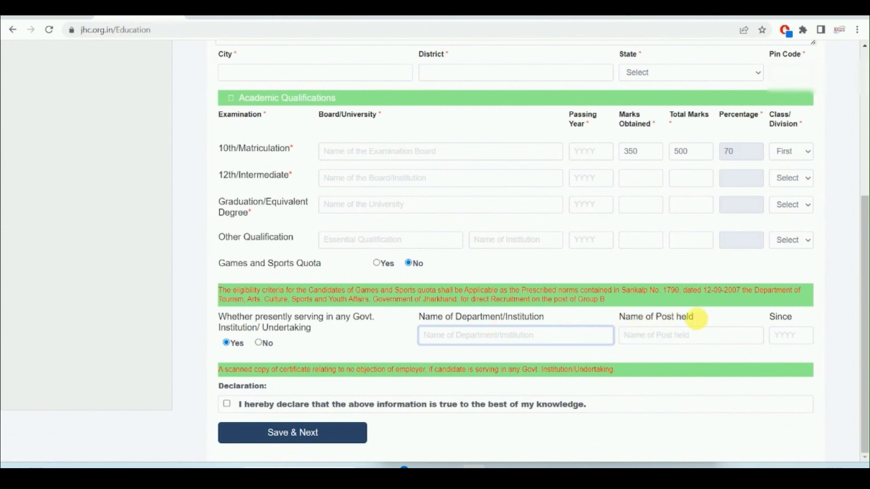
left_click(262, 346)
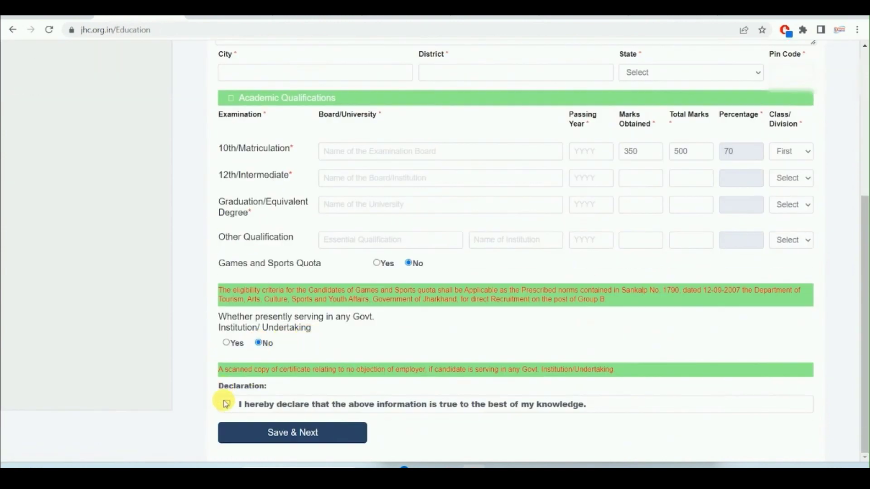
Step: Accept the declaration, save the education details and check the format and size rules for the files to upload
left_click(294, 434)
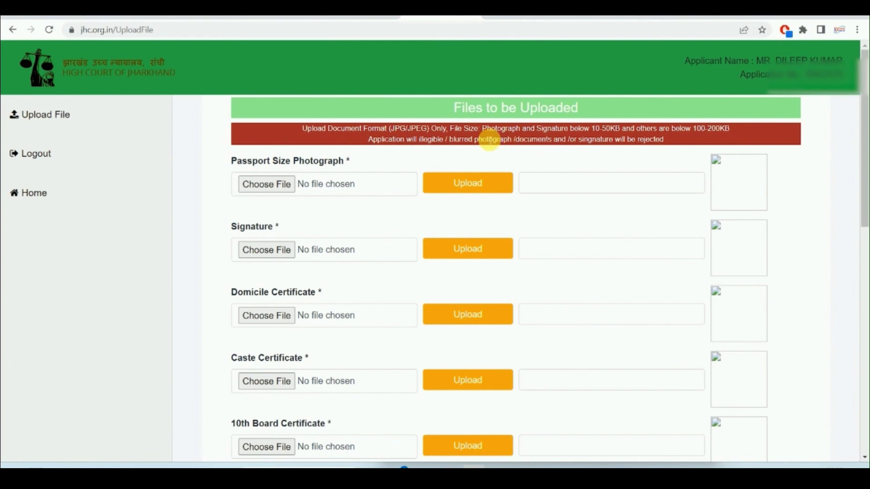
left_click_drag(482, 131, 620, 132)
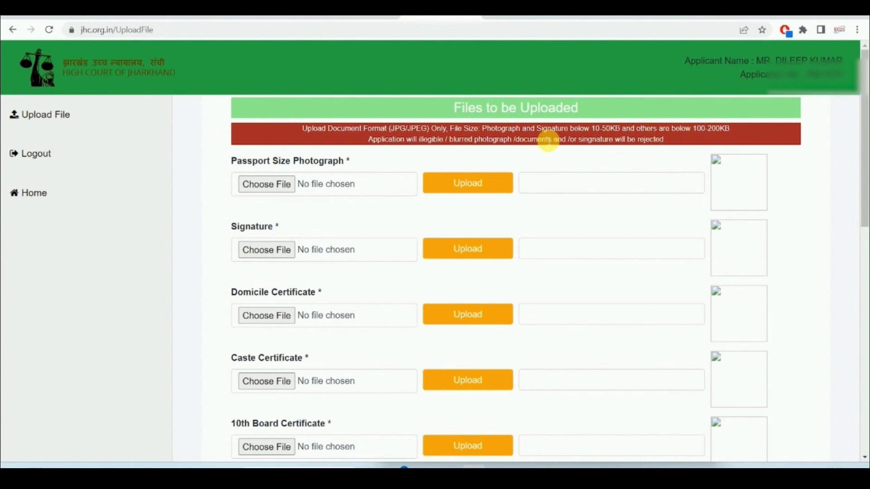
Step: Go through the required uploads: passport size photograph, signature, and domicile, caste, 10th board and graduation certificates
scroll(413, 150, "down", 3)
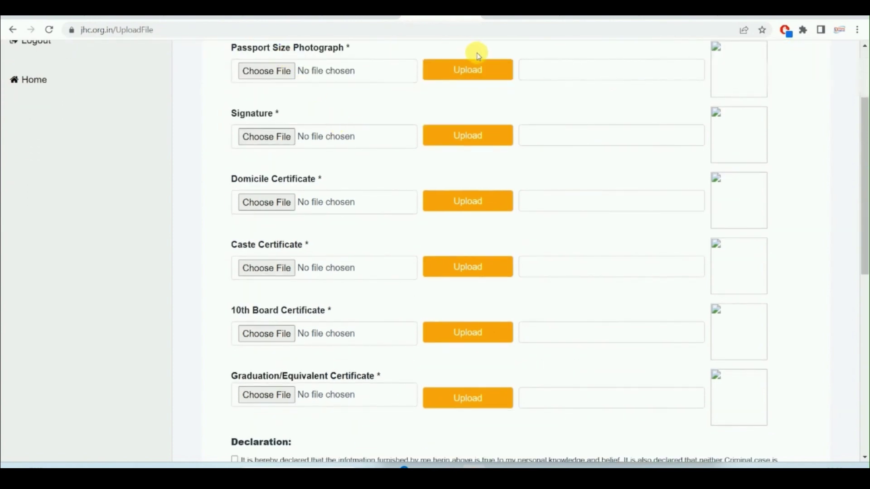
scroll(443, 104, "up", 3)
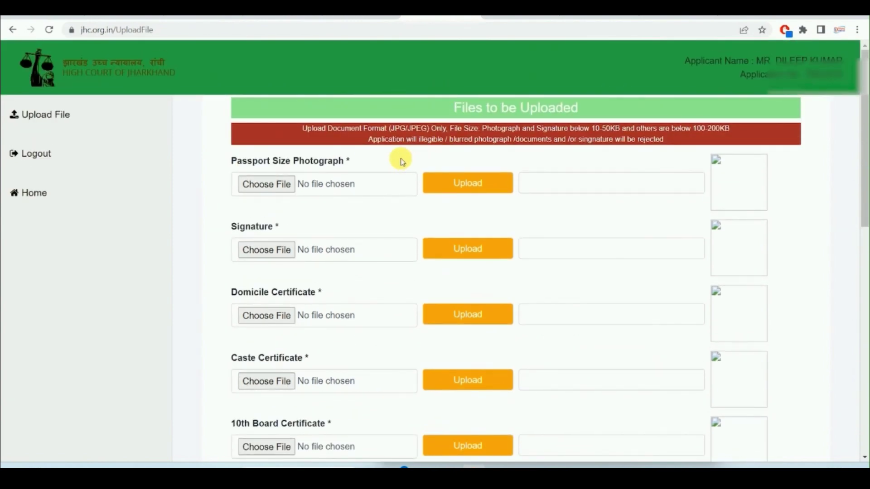
scroll(403, 162, "down", 3)
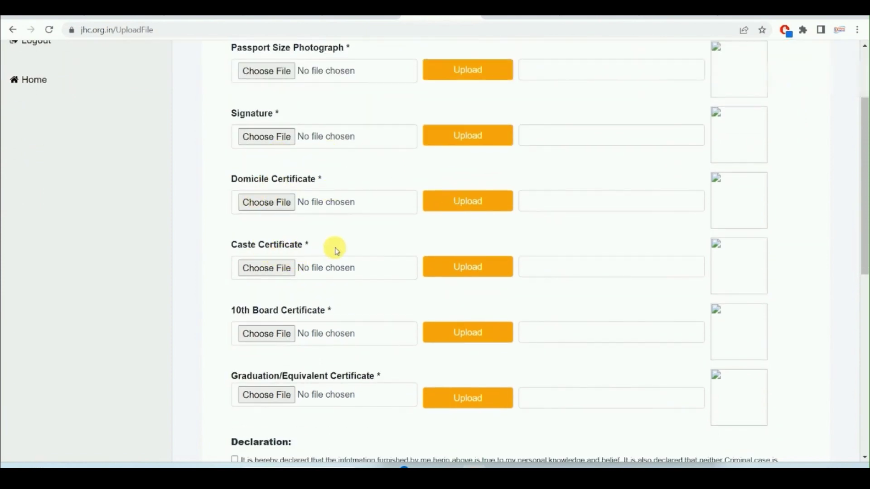
left_click_drag(268, 179, 285, 179)
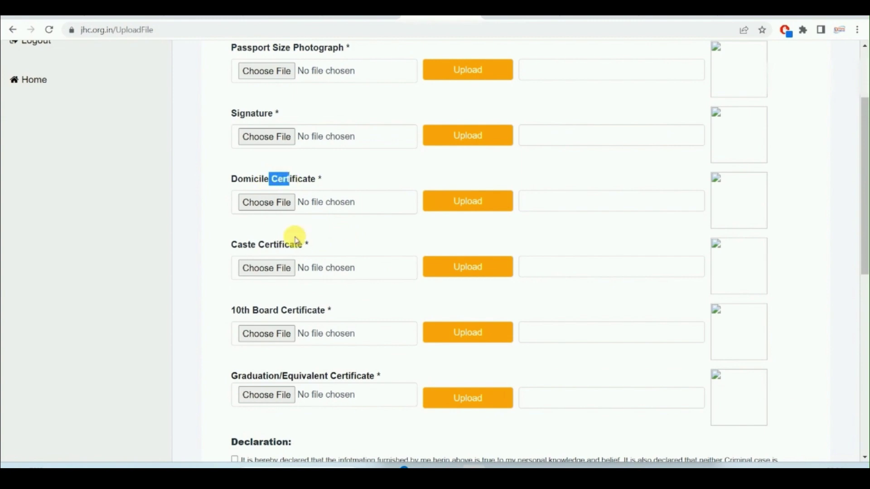
left_click(268, 248)
double_click(268, 248)
left_click(290, 245)
scroll(286, 230, "down", 3)
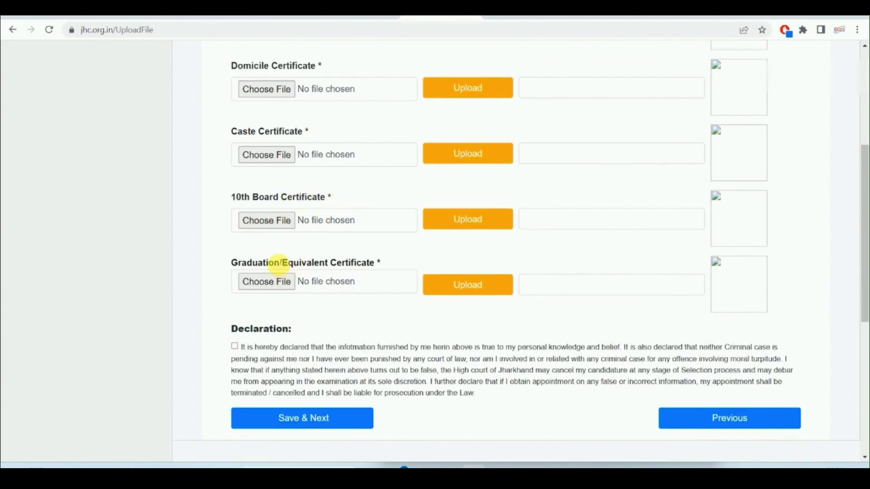
left_click_drag(278, 263, 360, 261)
left_click(359, 262)
scroll(317, 265, "down", 1)
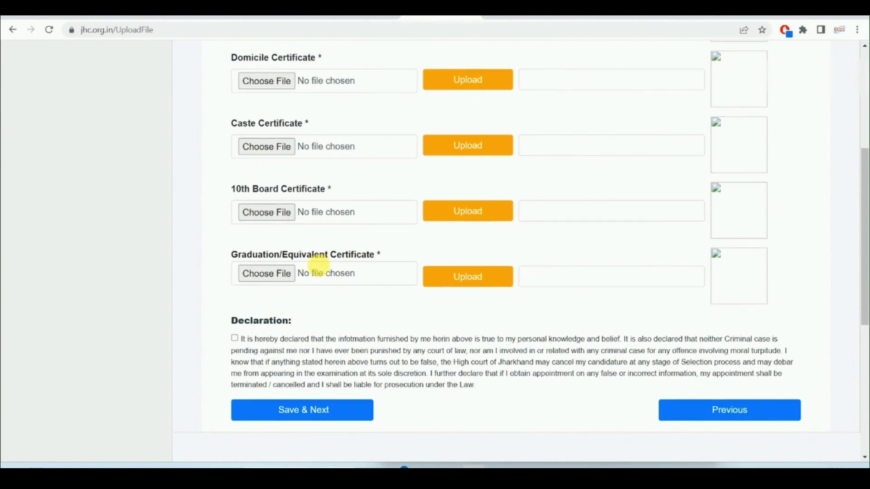
Step: Accept the declaration below the file uploads, save the section and continue to the application preview
scroll(317, 265, "down", 3)
left_click(234, 232)
scroll(659, 337, "up", 3)
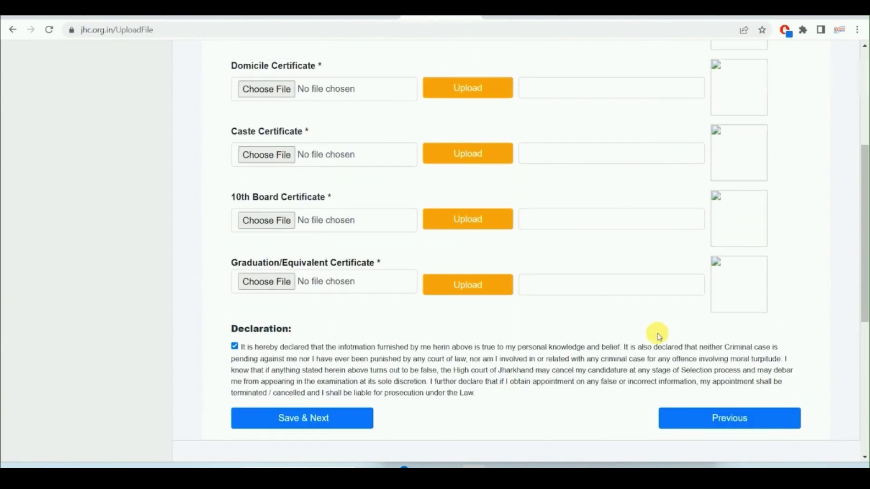
left_click(339, 419)
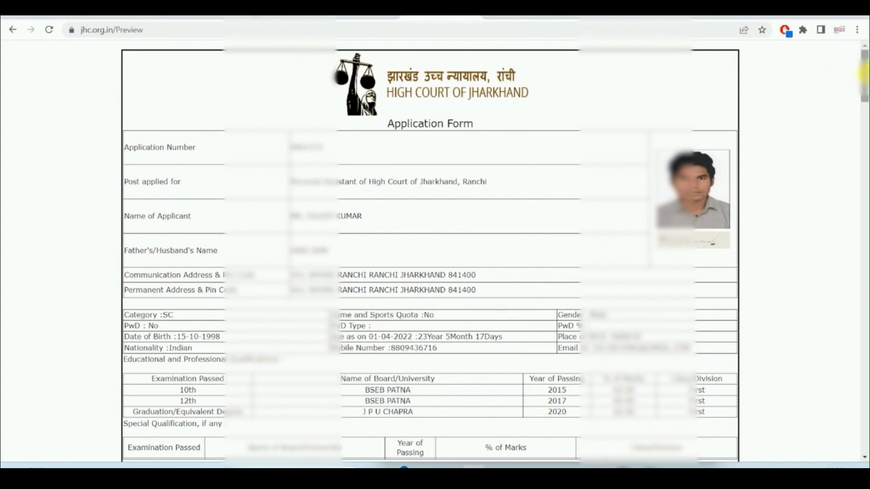
Step: Review the application form preview down to its end and examine the server error description on the Education page
left_click_drag(865, 91, 864, 422)
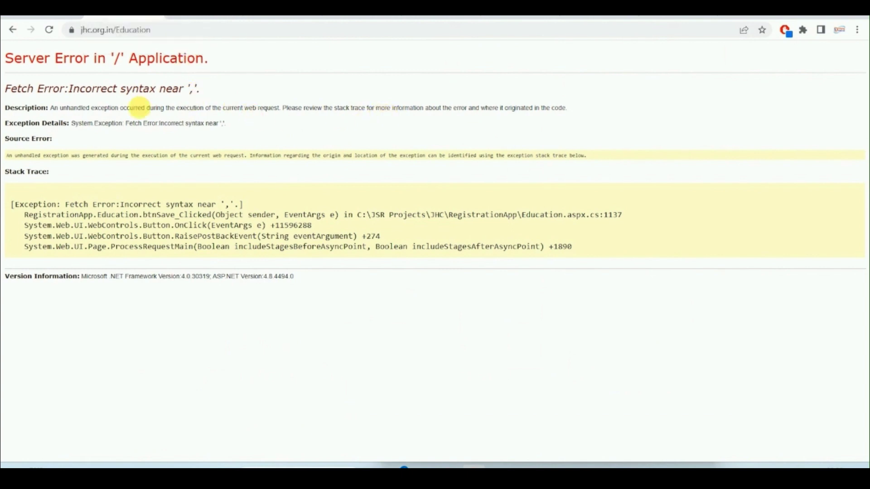
left_click_drag(125, 89, 179, 89)
left_click(174, 90)
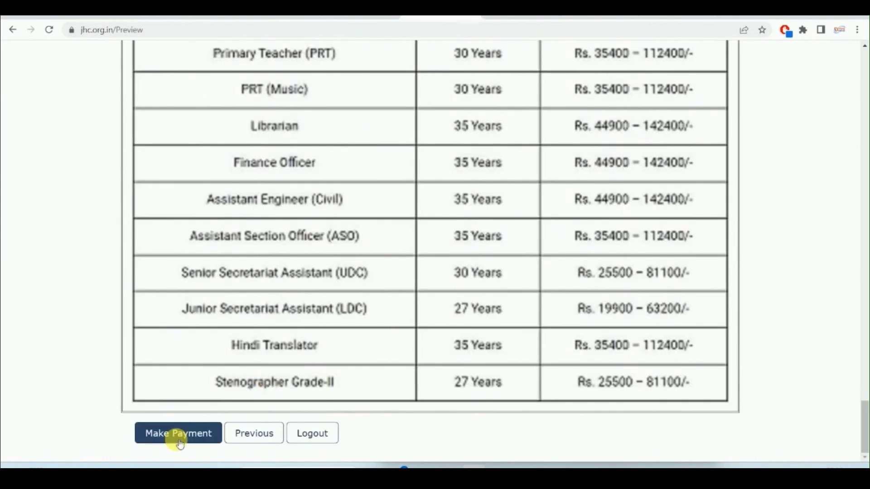
Step: Proceed from the application preview to the payment details and start paying the application fee
left_click(177, 433)
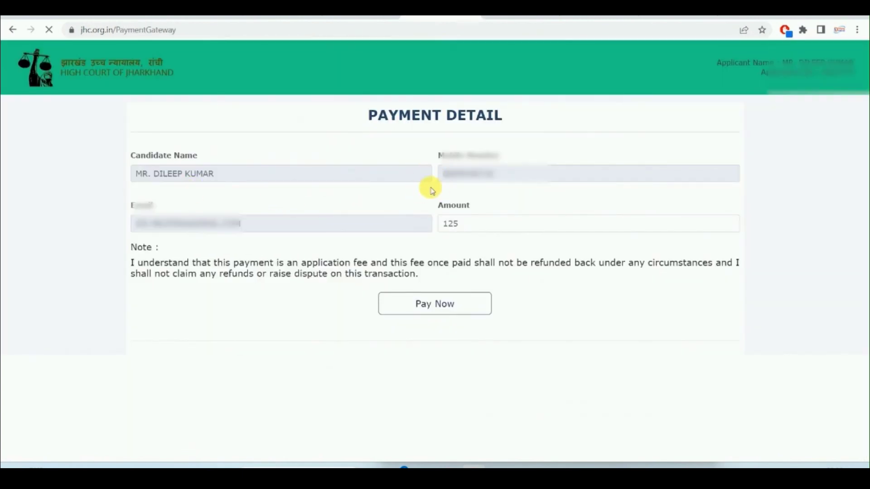
left_click(442, 307)
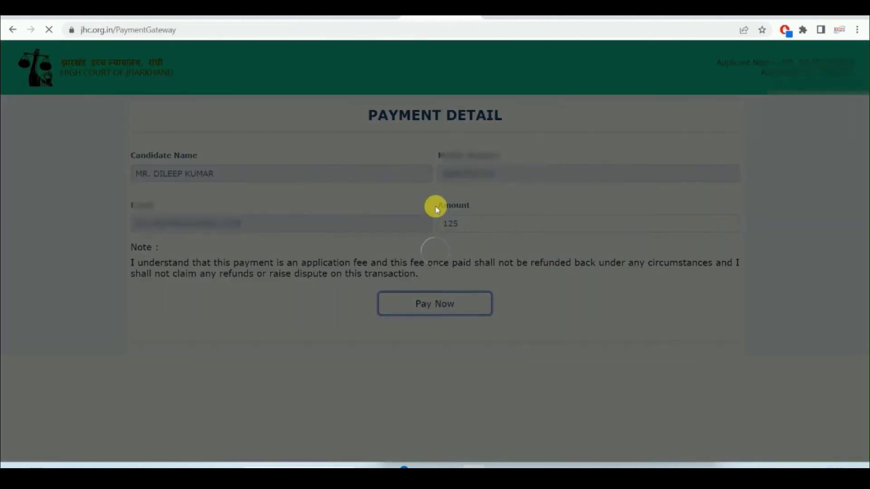